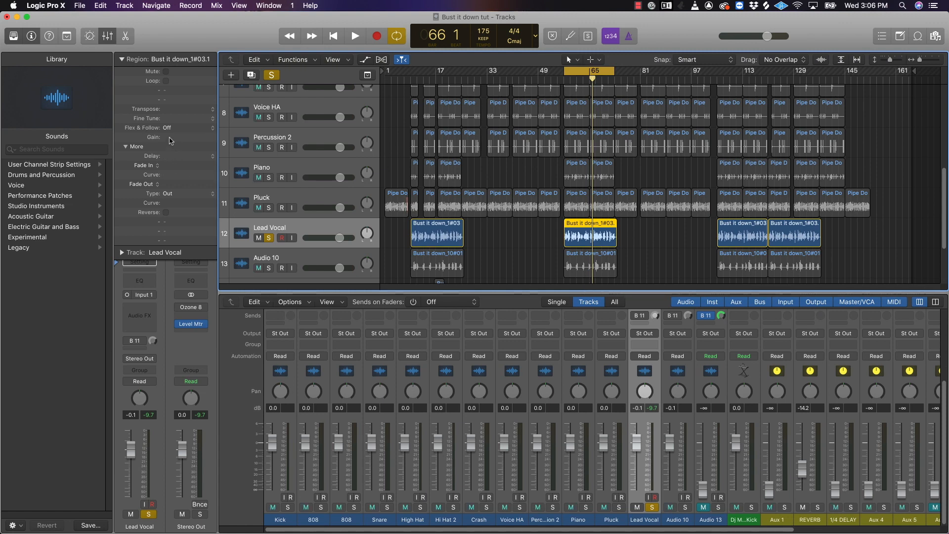
# Step: Try lowering the selected Lead Vocal region's gain, reset it to default, and play the soloed vocal to check its level
pyautogui.moveTo(169, 148); pyautogui.dragTo(167, 238)
pyautogui.keyDown('alt'); pyautogui.click(173, 139); pyautogui.keyUp('alt')
pyautogui.press('space')
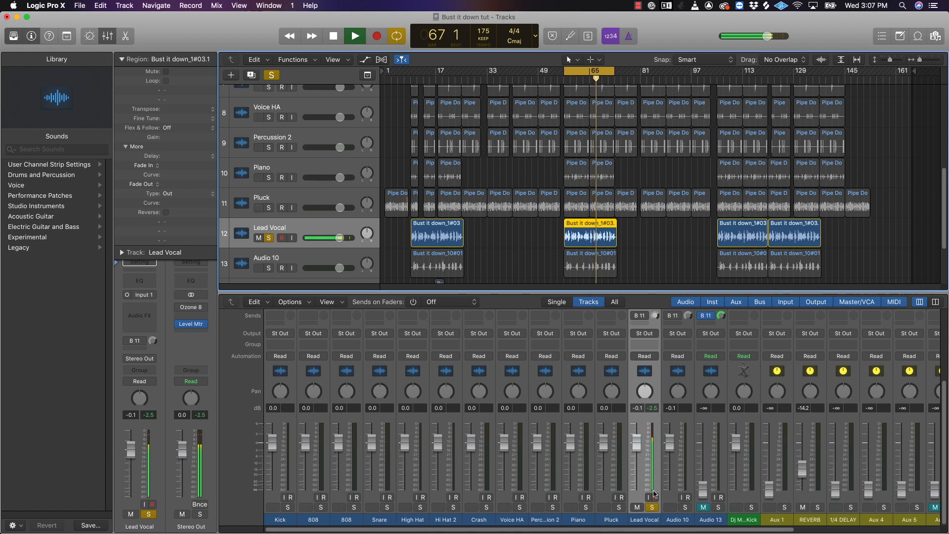
pyautogui.press('space')
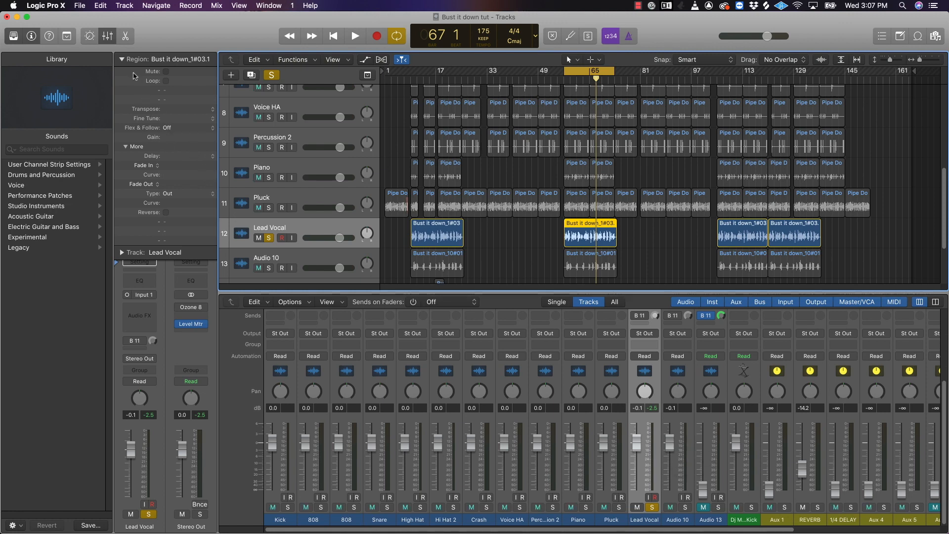
# Step: Set the selected Lead Vocal region's gain to -7.0 dB and play the soloed vocal to check its level
pyautogui.click(122, 59)
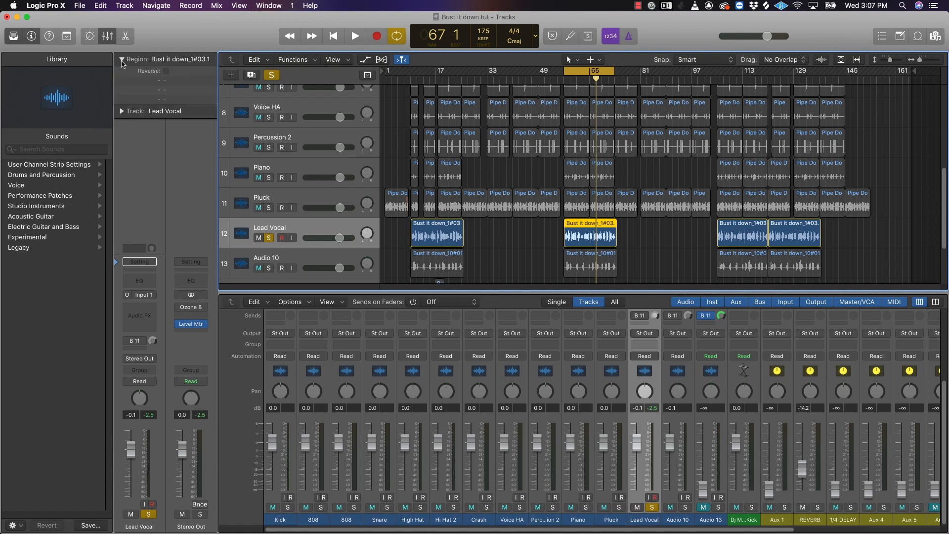
pyautogui.click(122, 59)
pyautogui.moveTo(168, 137); pyautogui.dragTo(193, 263)
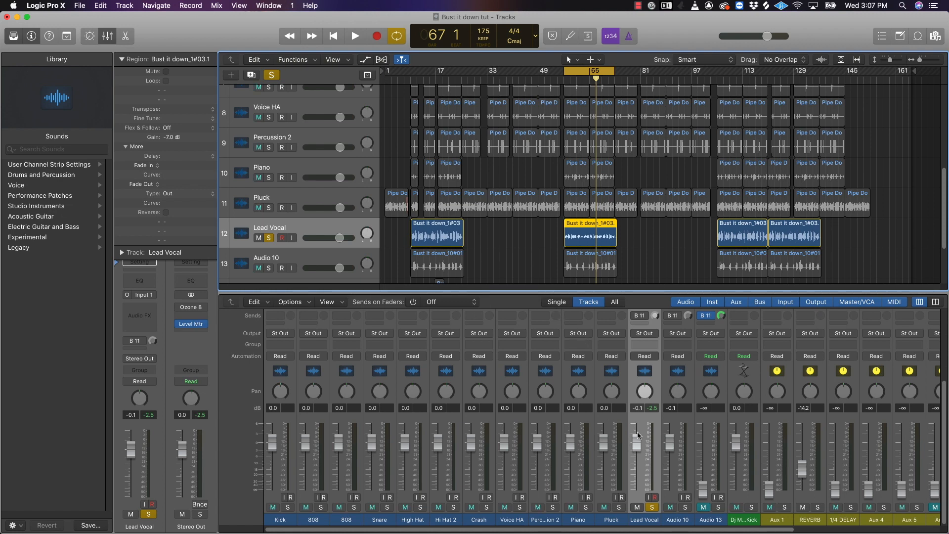
pyautogui.press('space')
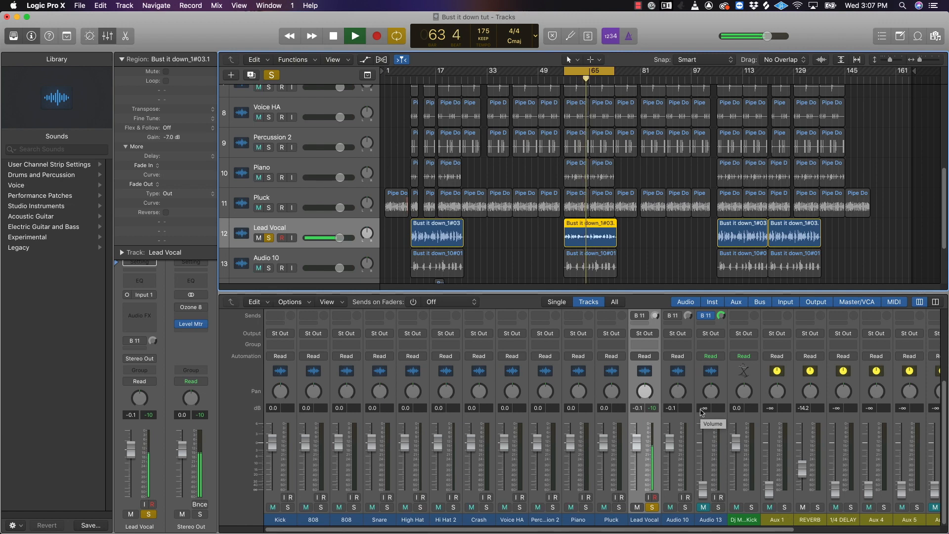
pyautogui.press('space')
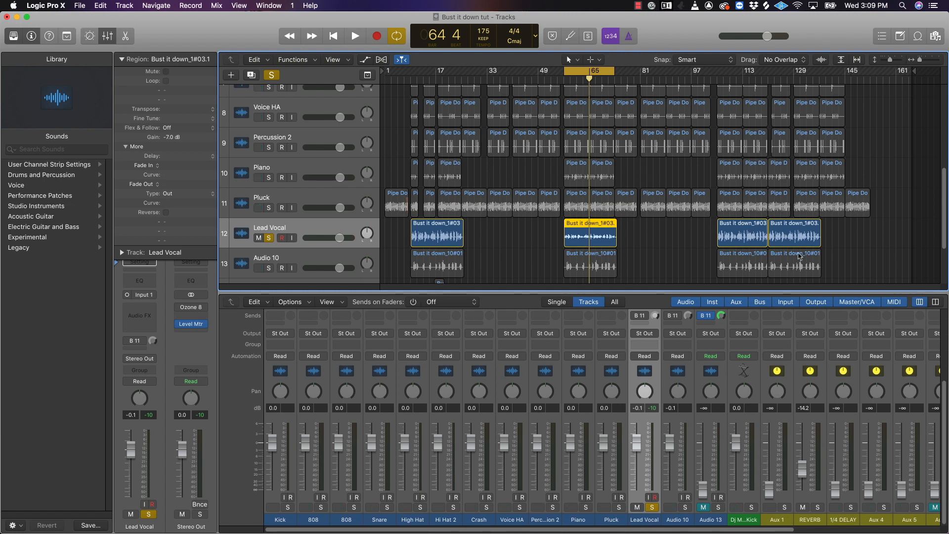
# Step: Take the Lead Vocal track out of solo and mute both the Lead Vocal and Audio 10 tracks
pyautogui.scroll(2, 840, 210)
pyautogui.scroll(1, 840, 210)
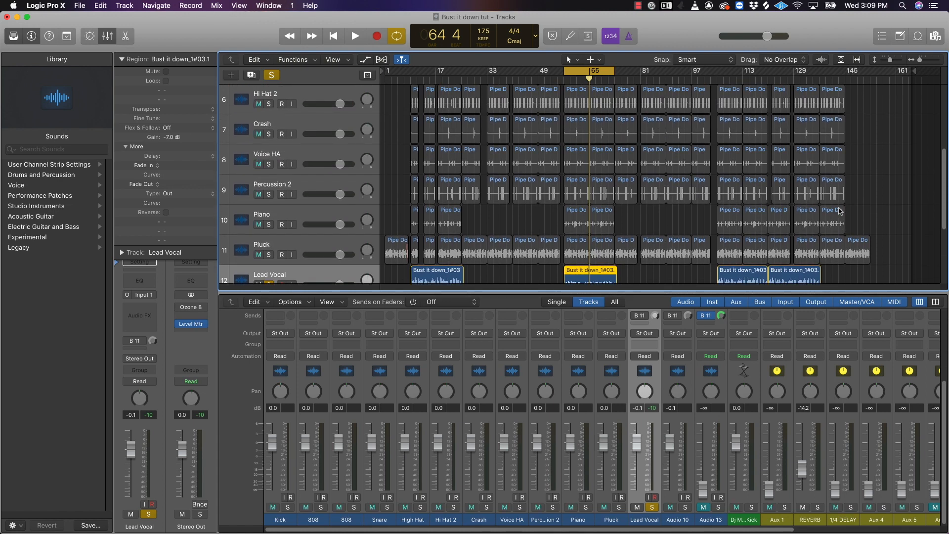
pyautogui.scroll(-5, 653, 220)
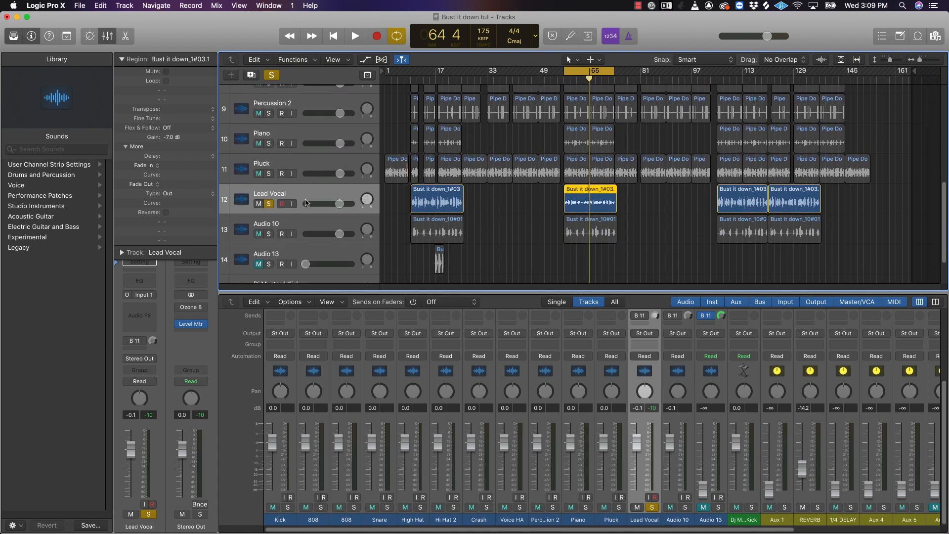
pyautogui.click(269, 204)
pyautogui.click(258, 203)
pyautogui.click(258, 234)
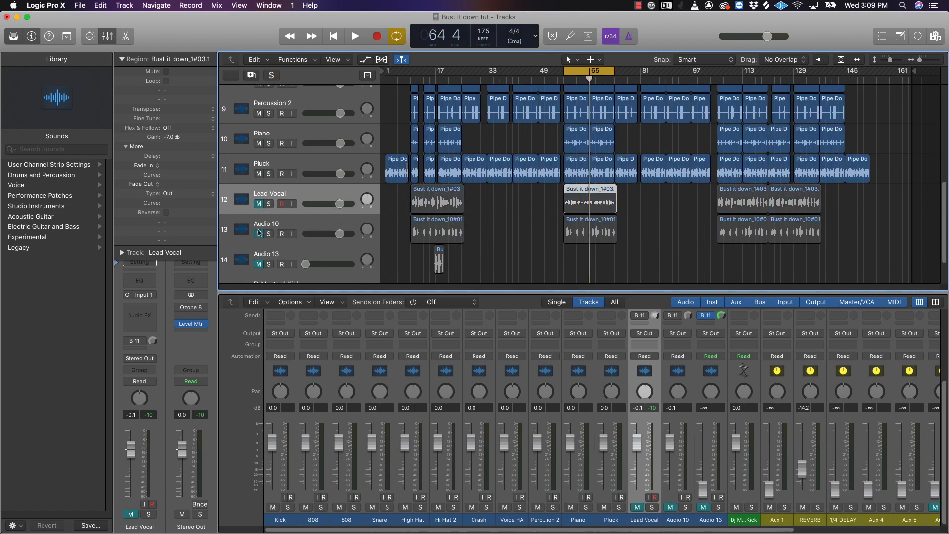
# Step: Select all the beat's mixer channel strips together, from Kick through Pluck
pyautogui.scroll(15, 765, 239)
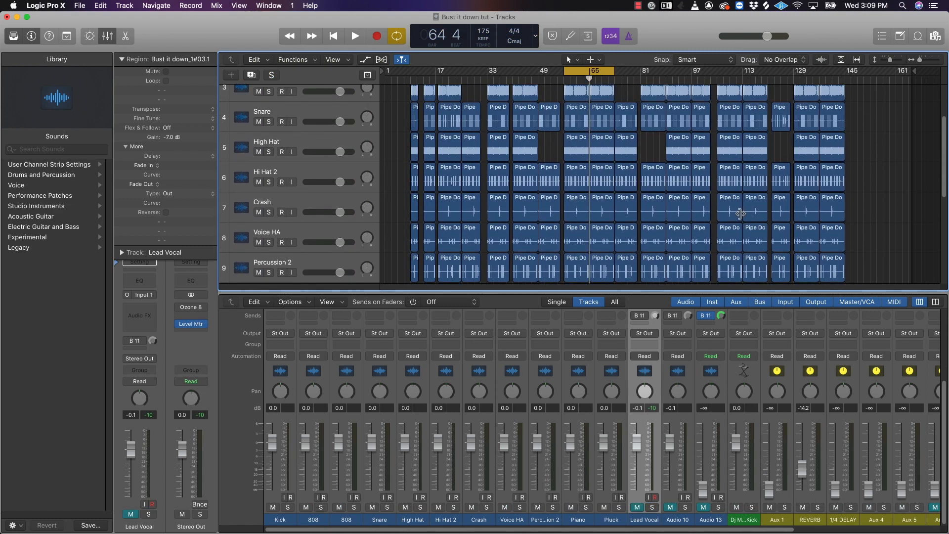
pyautogui.scroll(-13, 740, 213)
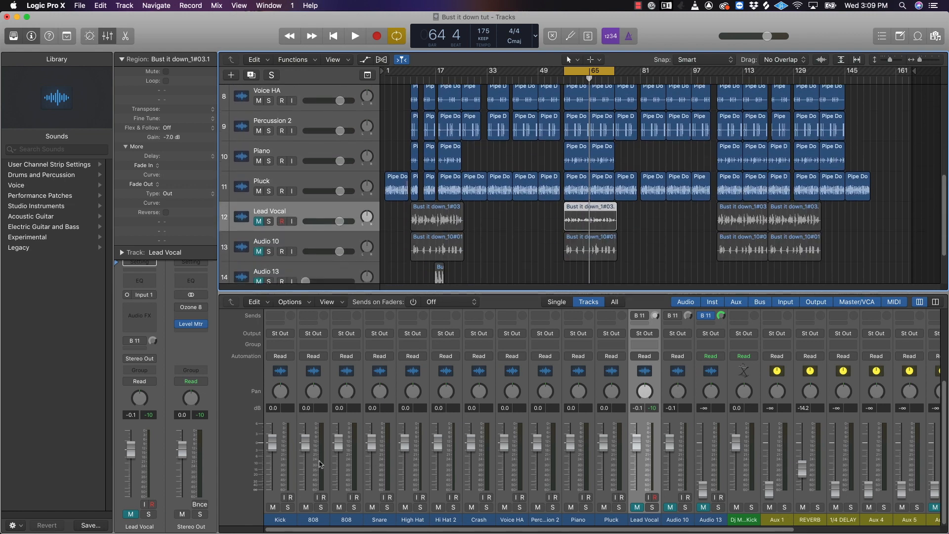
pyautogui.click(282, 423)
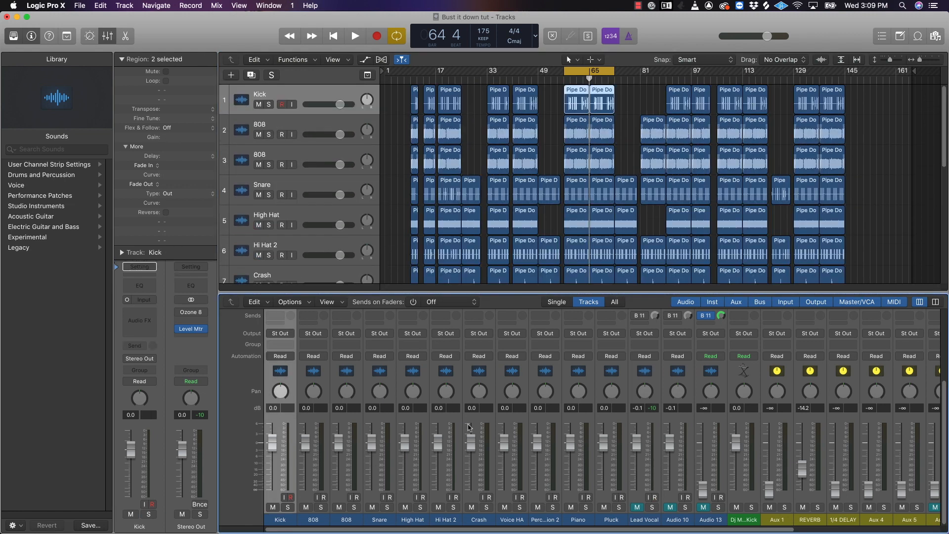
pyautogui.keyDown('shift'); pyautogui.click(613, 420); pyautogui.keyUp('shift')
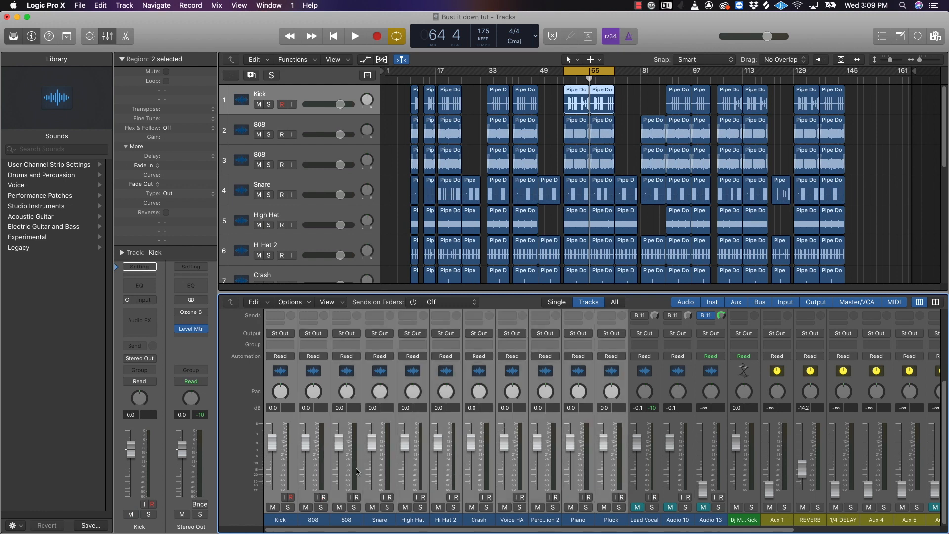
pyautogui.click(279, 420)
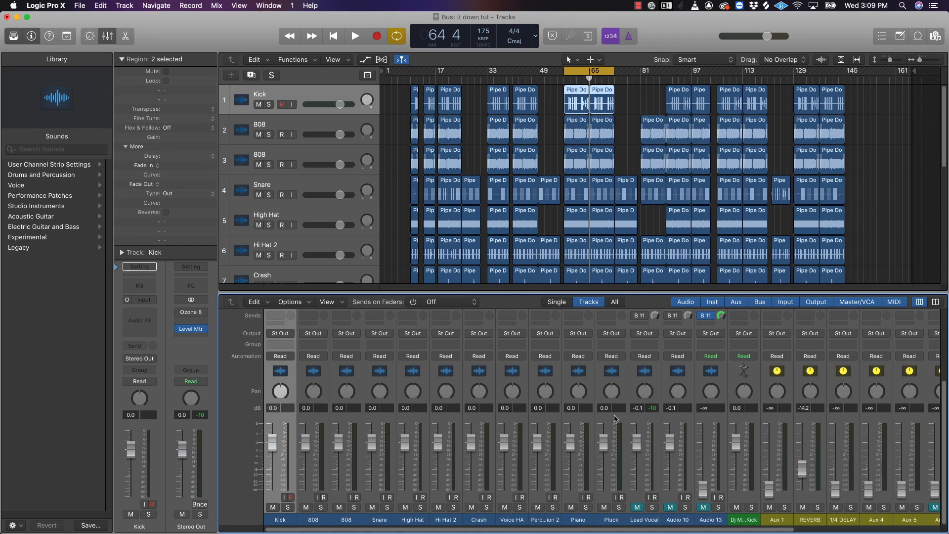
pyautogui.keyDown('shift'); pyautogui.click(615, 417); pyautogui.keyUp('shift')
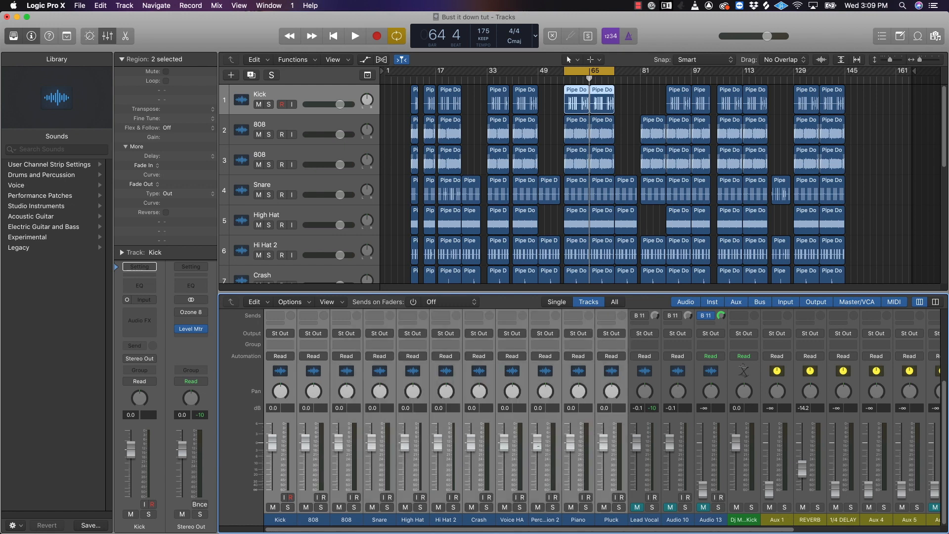
# Step: Lower the selected faders together and reset them to 0 dB, playing the beat to check its levels
pyautogui.moveTo(537, 444); pyautogui.dragTo(544, 530)
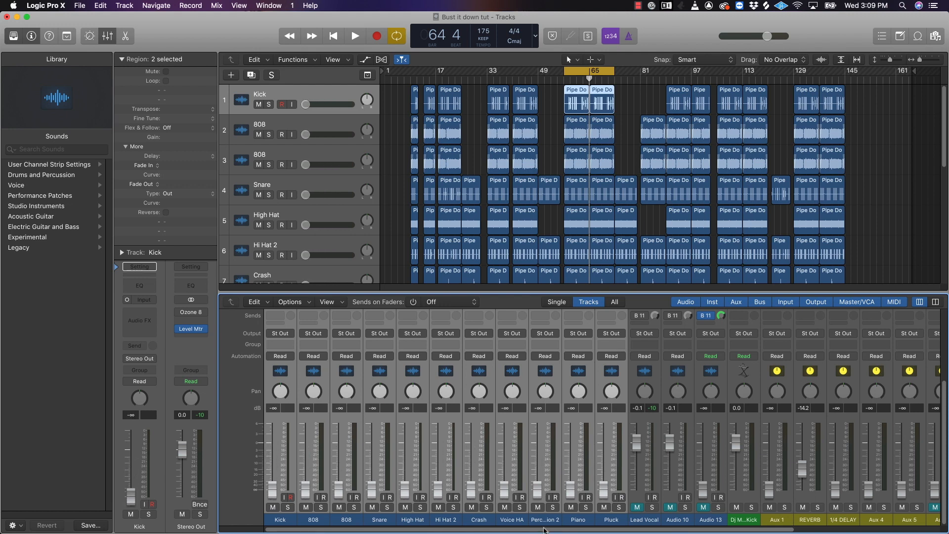
pyautogui.keyDown('alt'); pyautogui.click(538, 490); pyautogui.keyUp('alt')
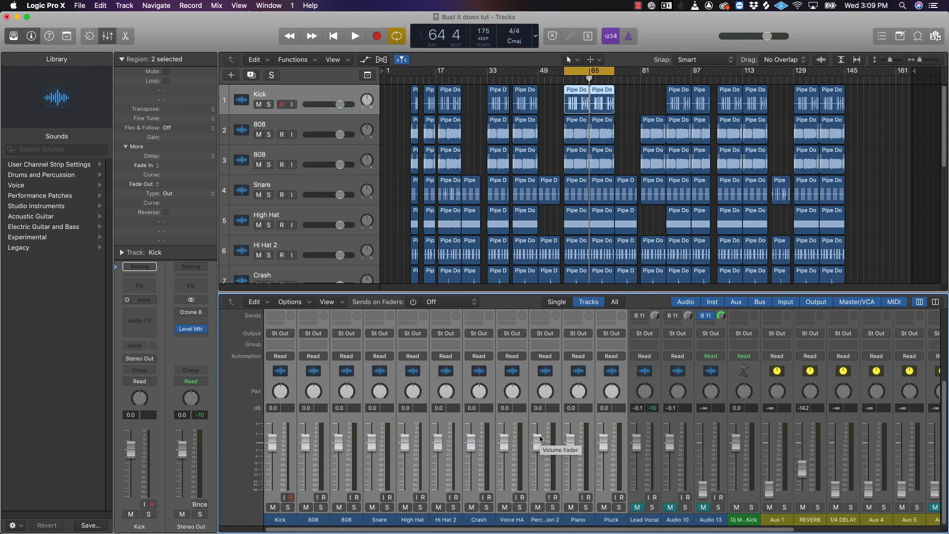
pyautogui.press('space')
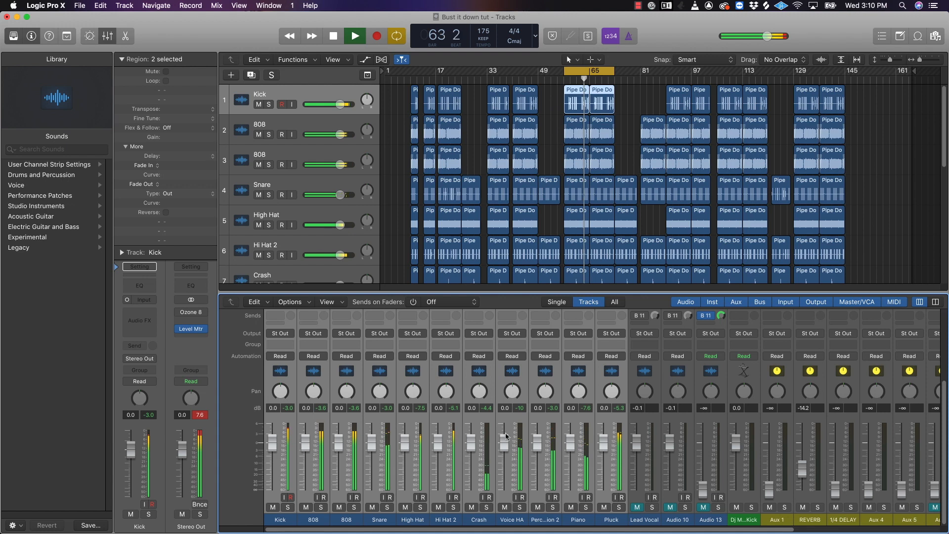
pyautogui.press('space')
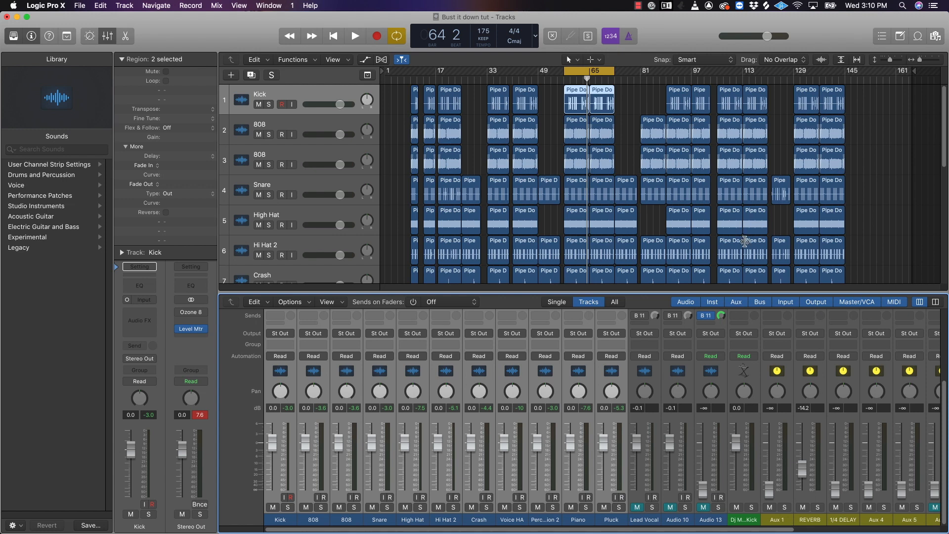
# Step: Select every region on the Kick through Pluck tracks, set their gain to -7.0 dB, and play the beat to check levels
pyautogui.scroll(-5, 825, 238)
pyautogui.scroll(-2, 880, 210)
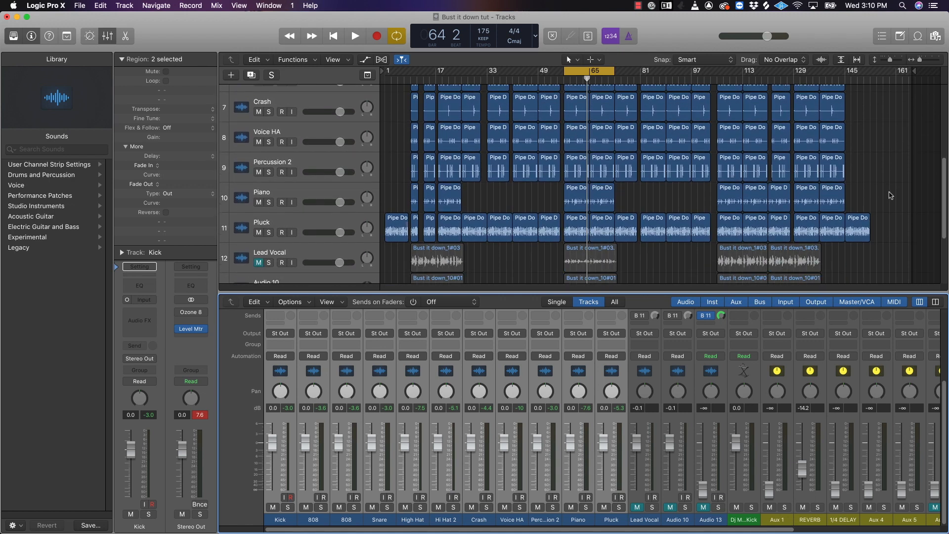
pyautogui.moveTo(902, 221); pyautogui.dragTo(368, 75)
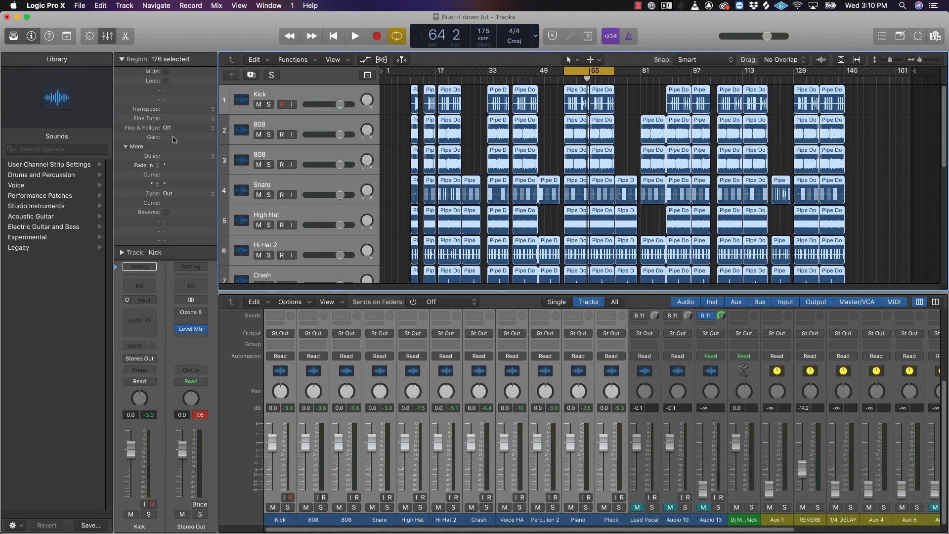
pyautogui.moveTo(172, 141); pyautogui.dragTo(183, 238)
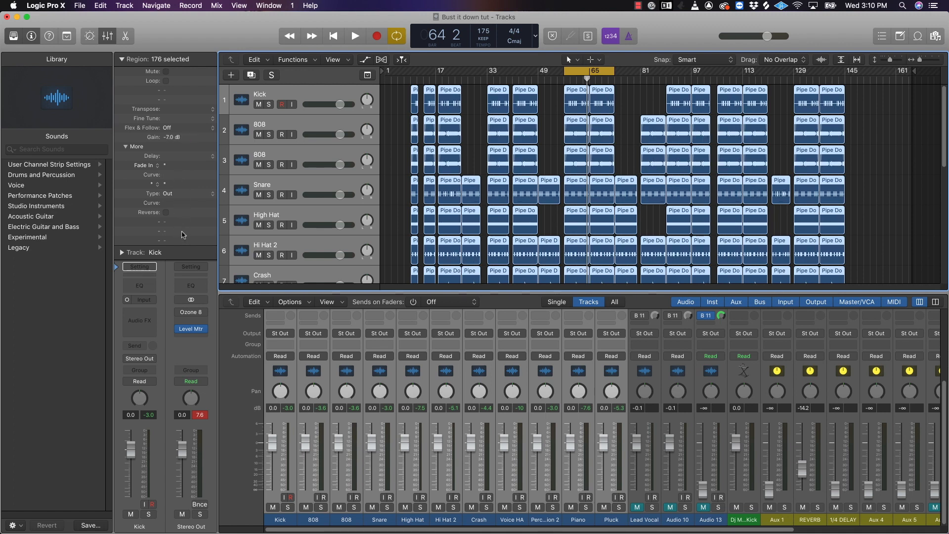
pyautogui.press('space')
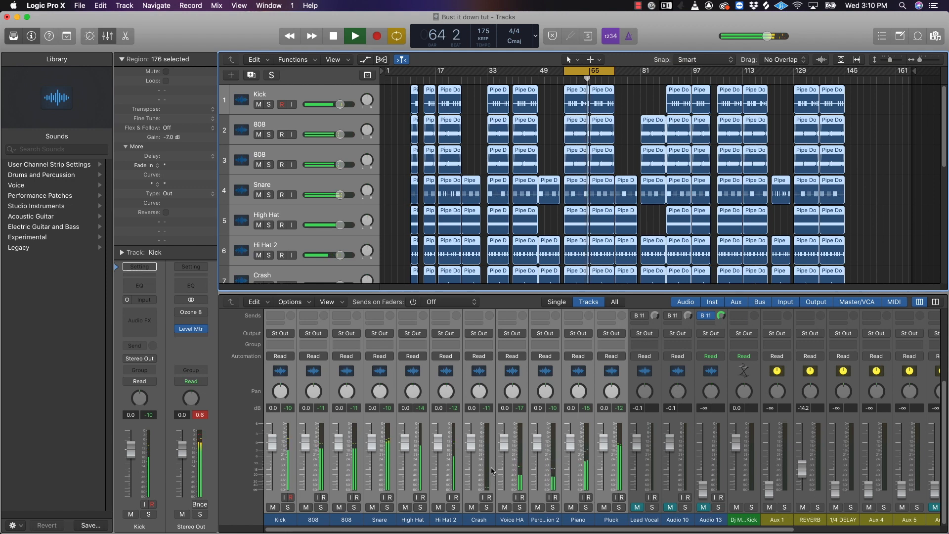
pyautogui.press('space')
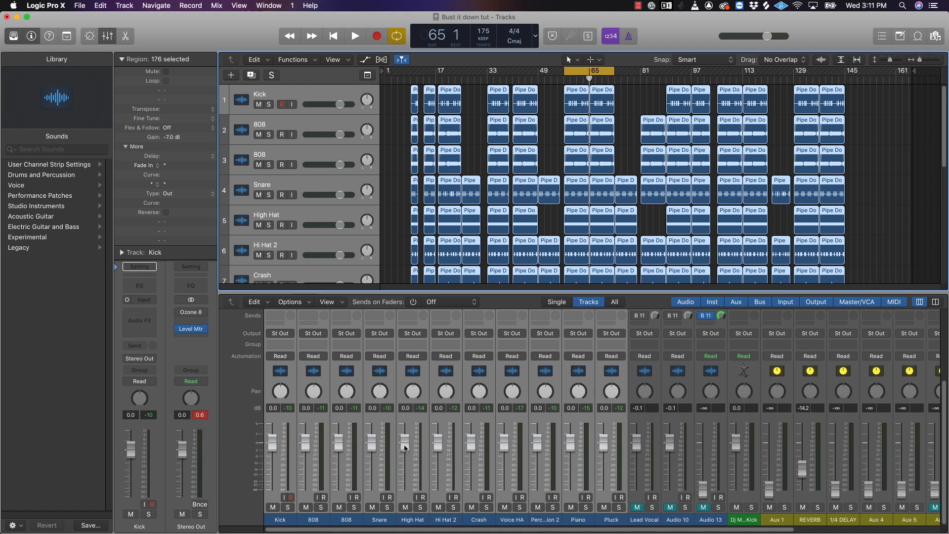
# Step: Lower all the selected beat faders to minus infinity and, with playback running, raise only the Kick to about -1.3 dB
pyautogui.moveTo(404, 448); pyautogui.dragTo(404, 487)
pyautogui.click(282, 423)
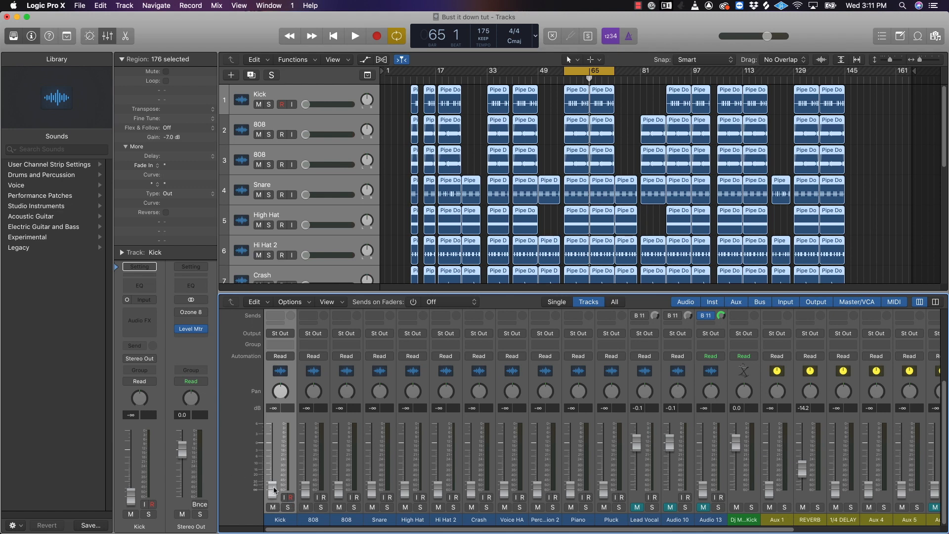
pyautogui.press('space')
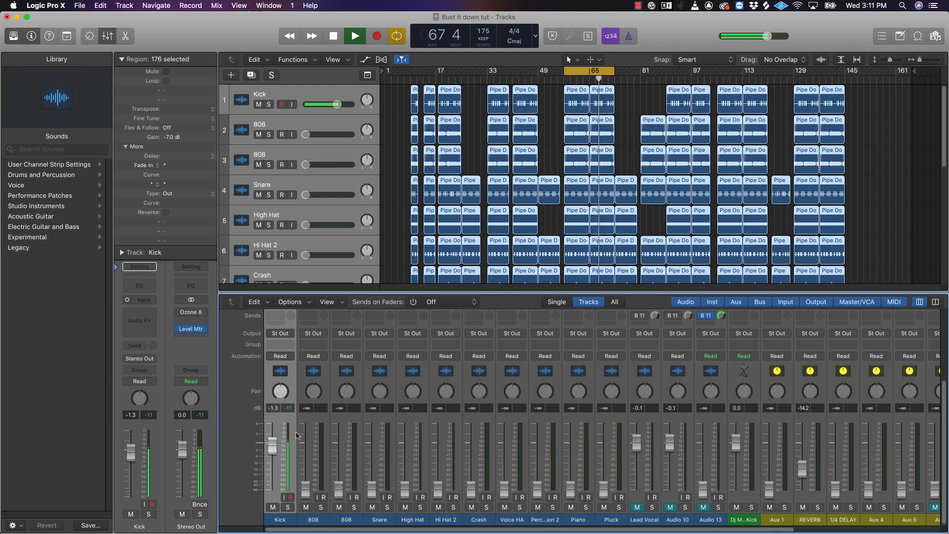
# Step: Raise the first 808 fader to about -9.2 dB, Snare to -4.5 dB, High Hat to -4.1 dB and Hi Hat 2 to -4.5 dB
pyautogui.moveTo(305, 489); pyautogui.dragTo(305, 461)
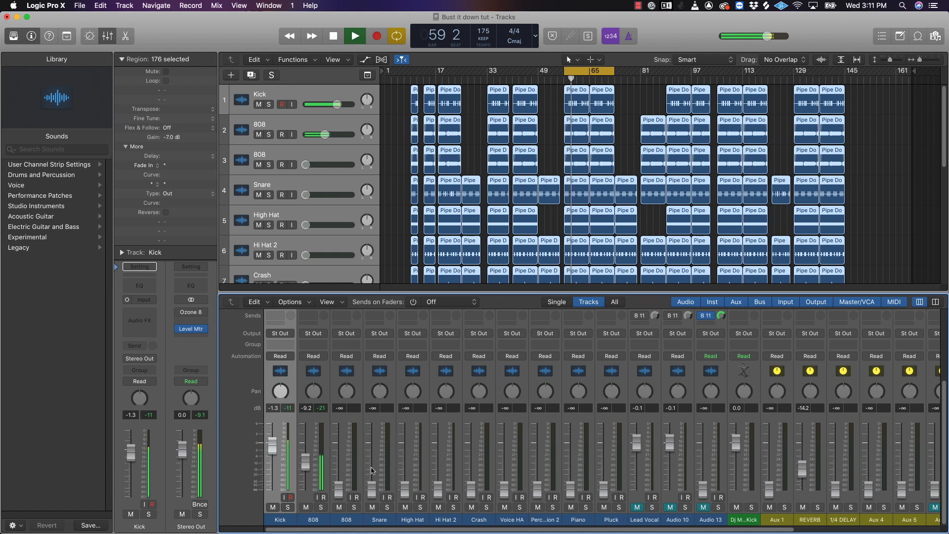
pyautogui.moveTo(370, 487); pyautogui.dragTo(370, 452)
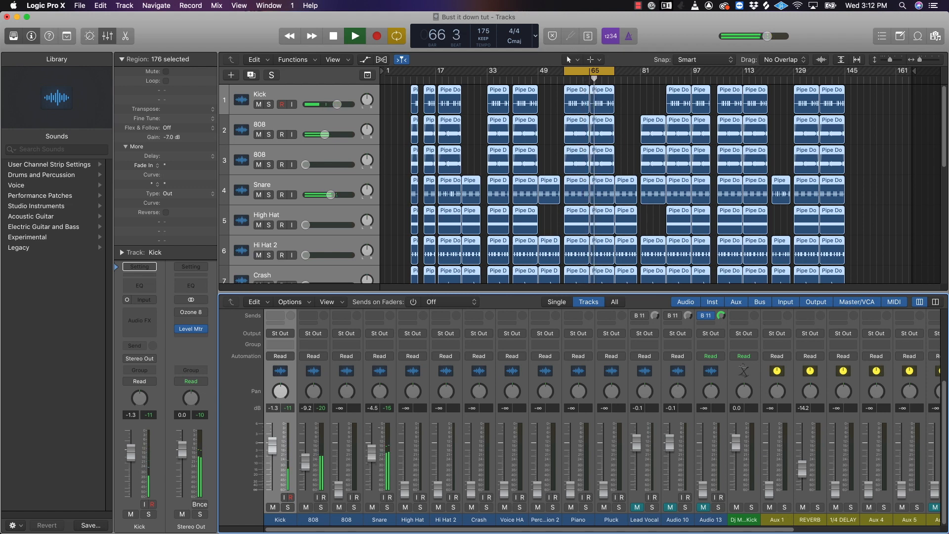
pyautogui.moveTo(411, 494); pyautogui.dragTo(410, 453)
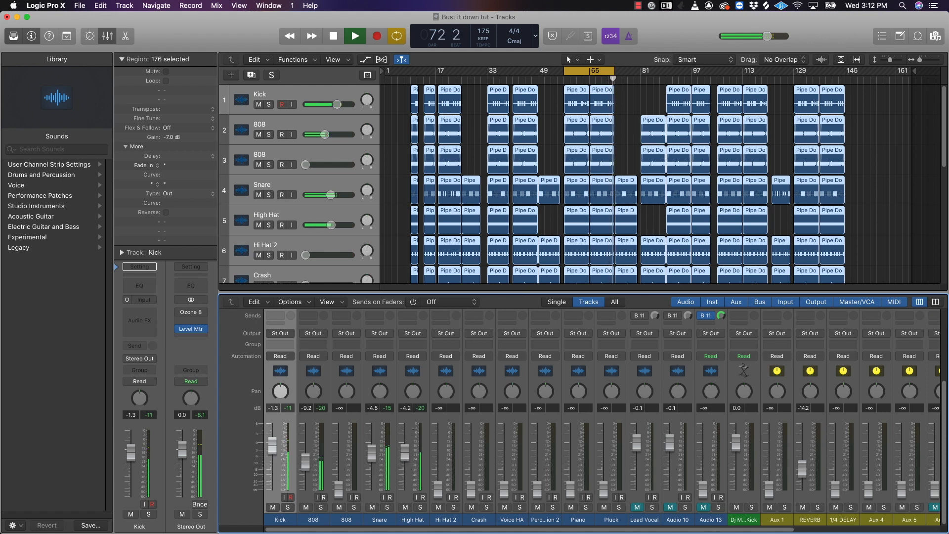
pyautogui.moveTo(438, 490); pyautogui.dragTo(438, 453)
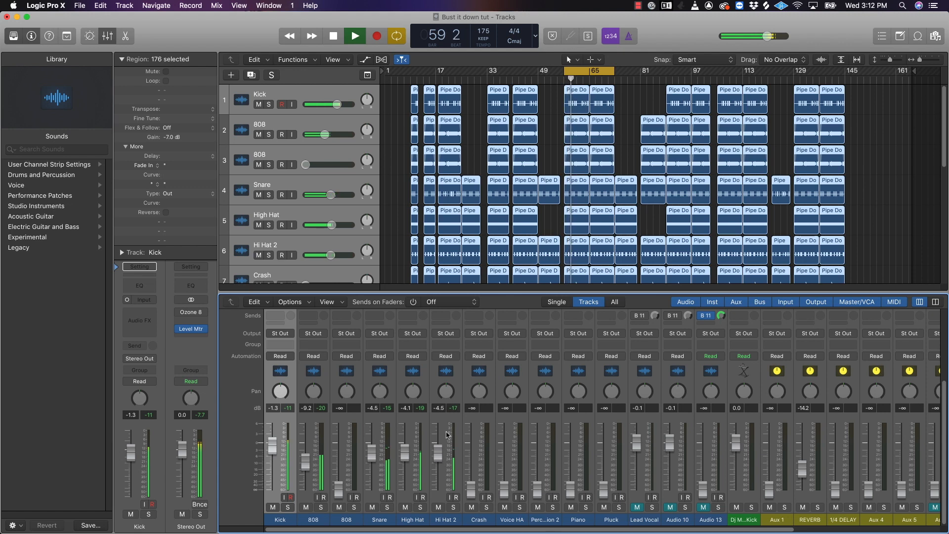
# Step: Raise Crash to about -5.5 dB, Voice HA and Percussion 2 to -5.7 dB, Piano to -4.0 dB and Pluck to -7.8 dB, ending playback
pyautogui.moveTo(475, 495); pyautogui.dragTo(473, 453)
pyautogui.moveTo(504, 489); pyautogui.dragTo(503, 455)
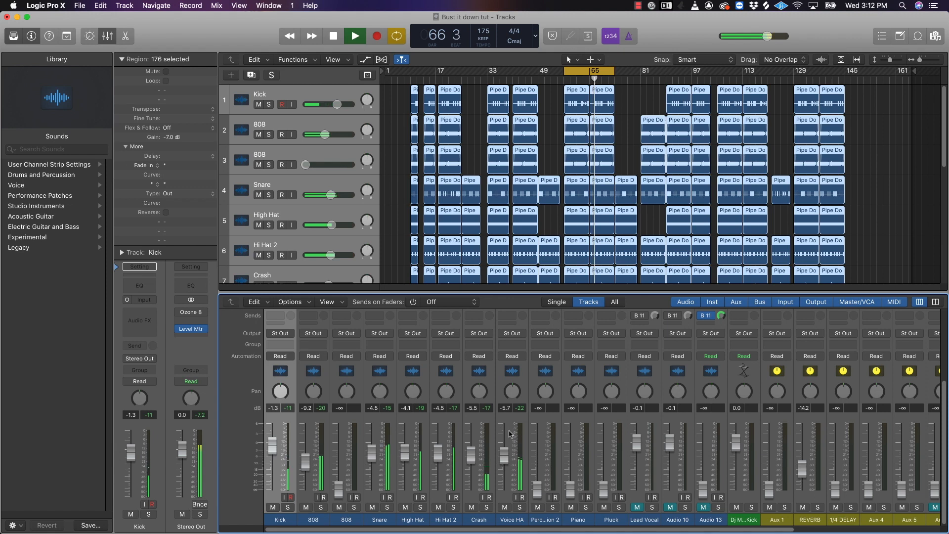
pyautogui.moveTo(538, 486); pyautogui.dragTo(537, 455)
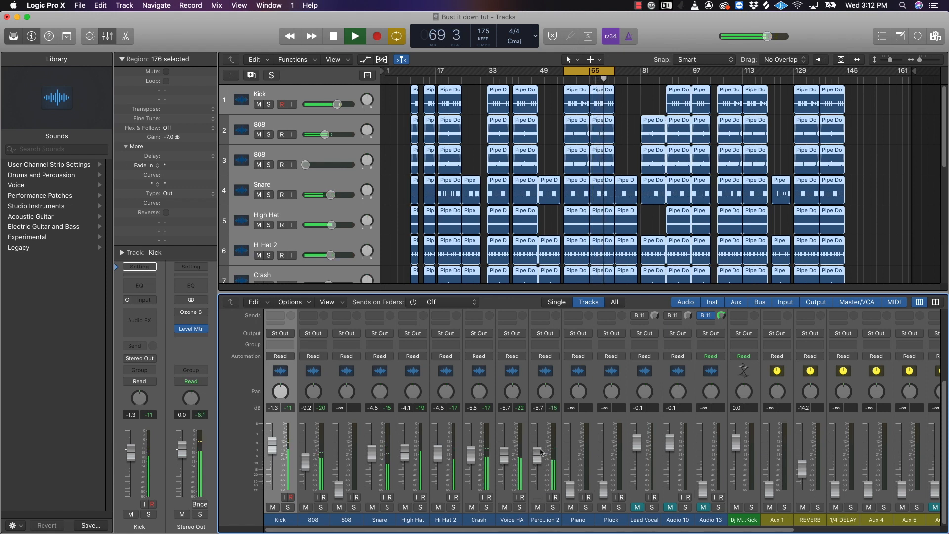
pyautogui.moveTo(570, 487); pyautogui.dragTo(570, 450)
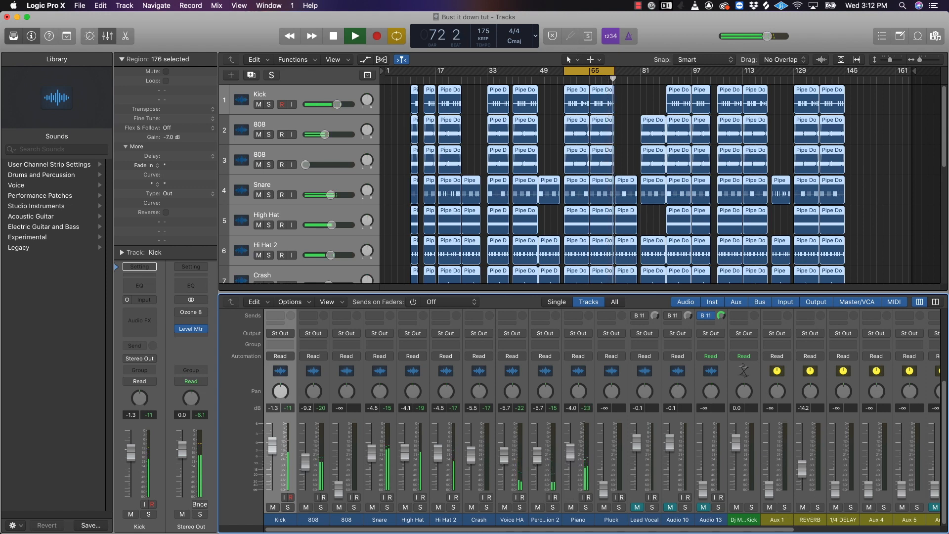
pyautogui.moveTo(603, 490); pyautogui.dragTo(604, 459)
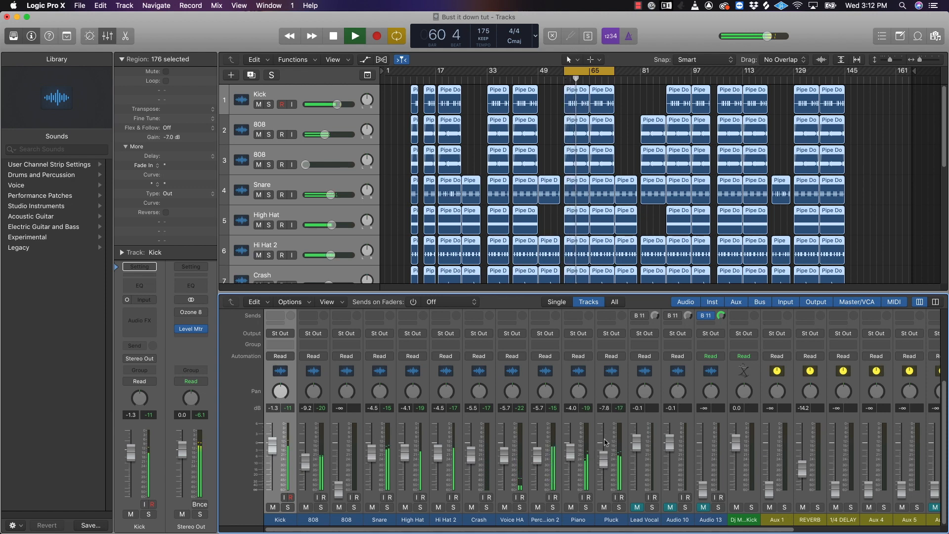
pyautogui.press('space')
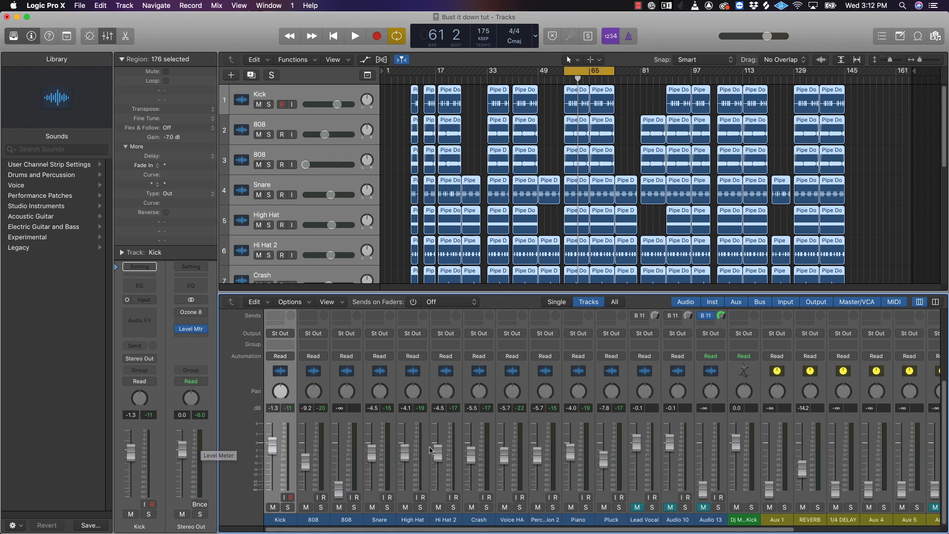
# Step: Start playback of the looped section and unmute the Lead Vocal track
pyautogui.scroll(-10, 508, 231)
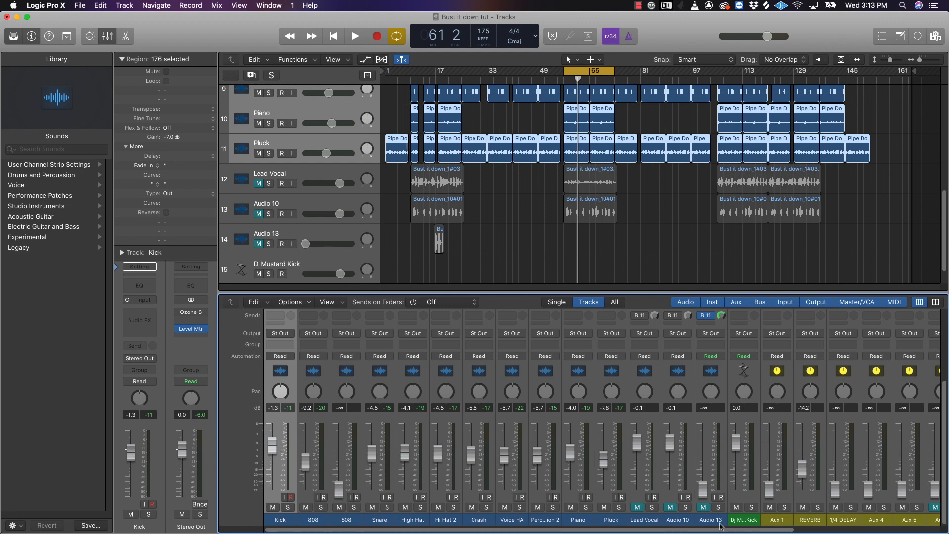
pyautogui.moveTo(713, 531); pyautogui.dragTo(859, 532)
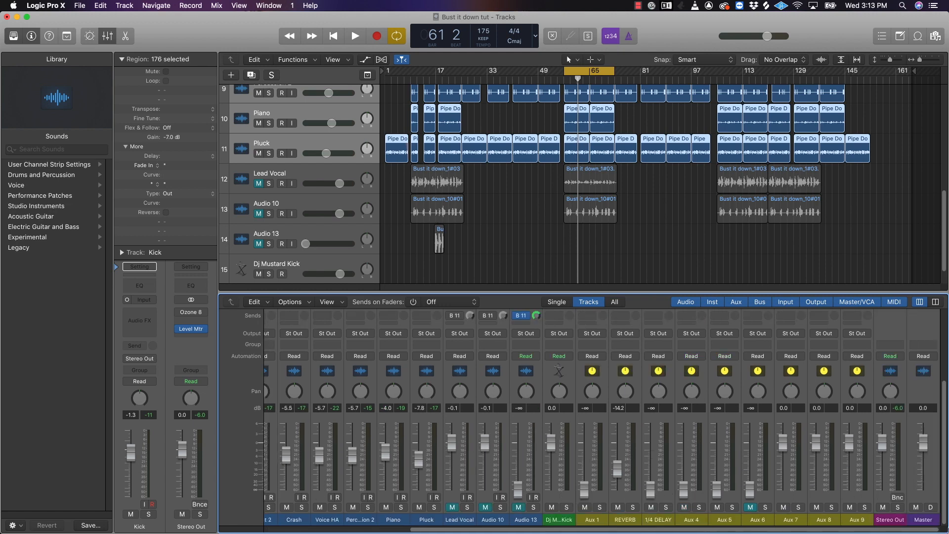
pyautogui.moveTo(941, 531); pyautogui.dragTo(627, 532)
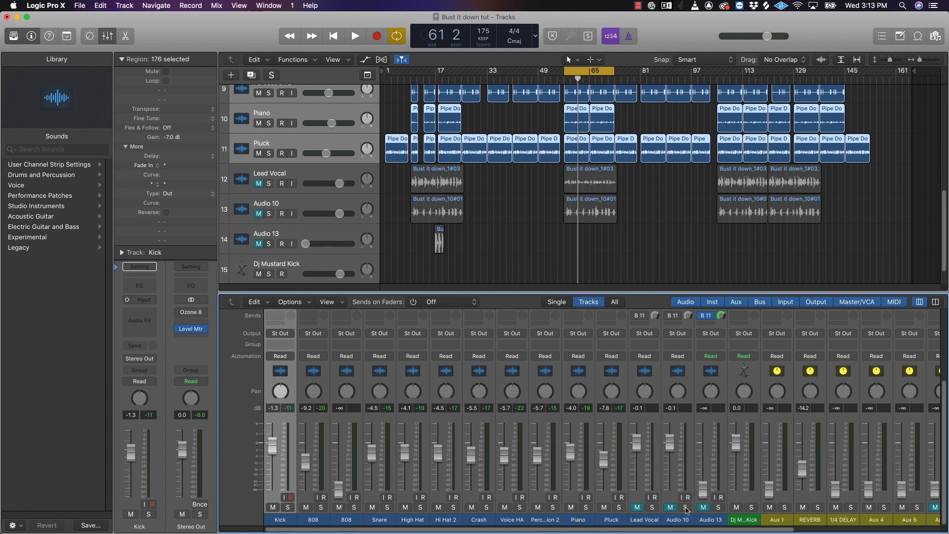
pyautogui.scroll(5, 649, 462)
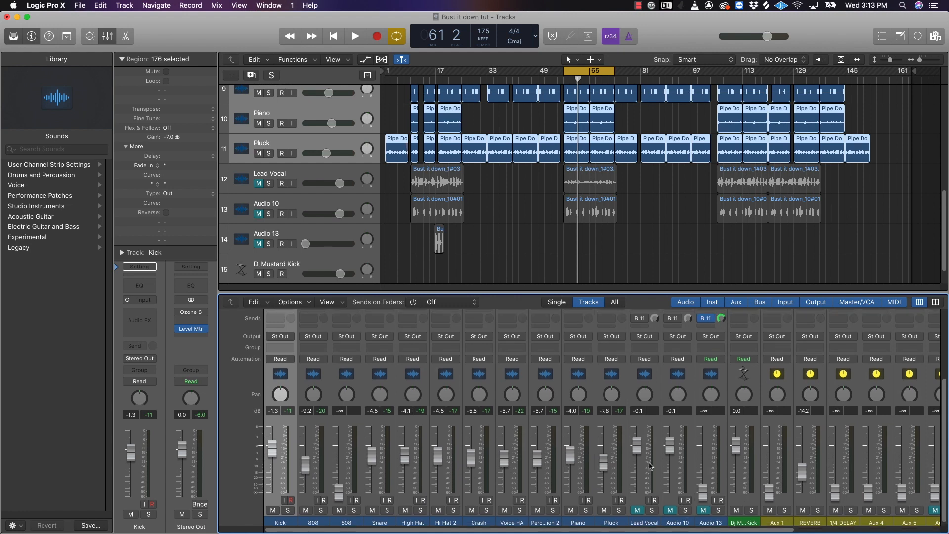
pyautogui.scroll(-5, 649, 462)
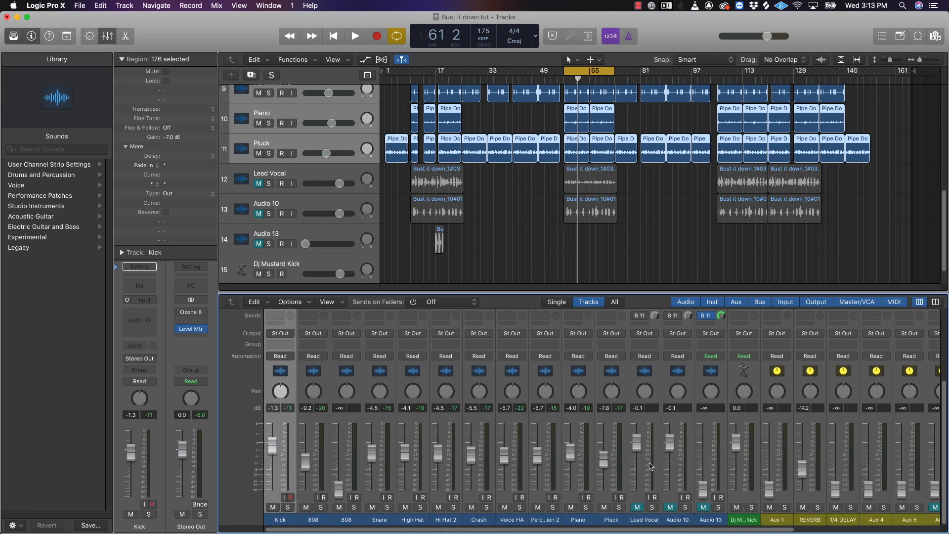
pyautogui.press('space')
pyautogui.click(637, 507)
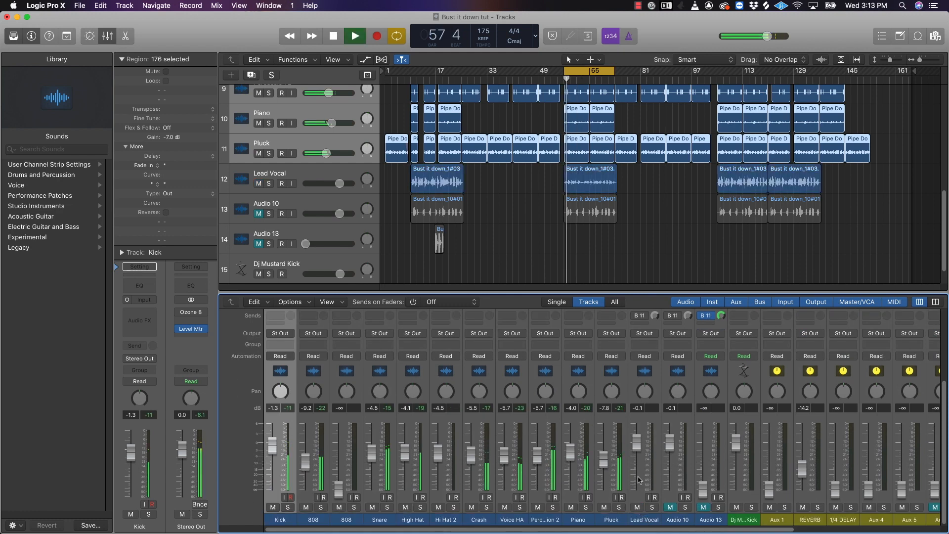
# Step: Balance the Lead Vocal against the playing beat, setting its fader to about 1.1 dB, and stop playback
pyautogui.moveTo(637, 443); pyautogui.dragTo(636, 432)
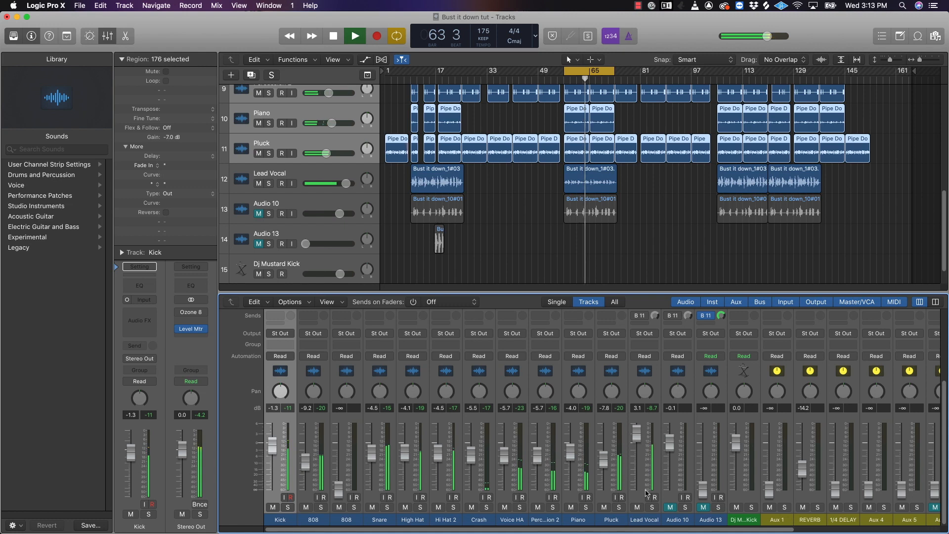
pyautogui.moveTo(638, 435); pyautogui.dragTo(641, 458)
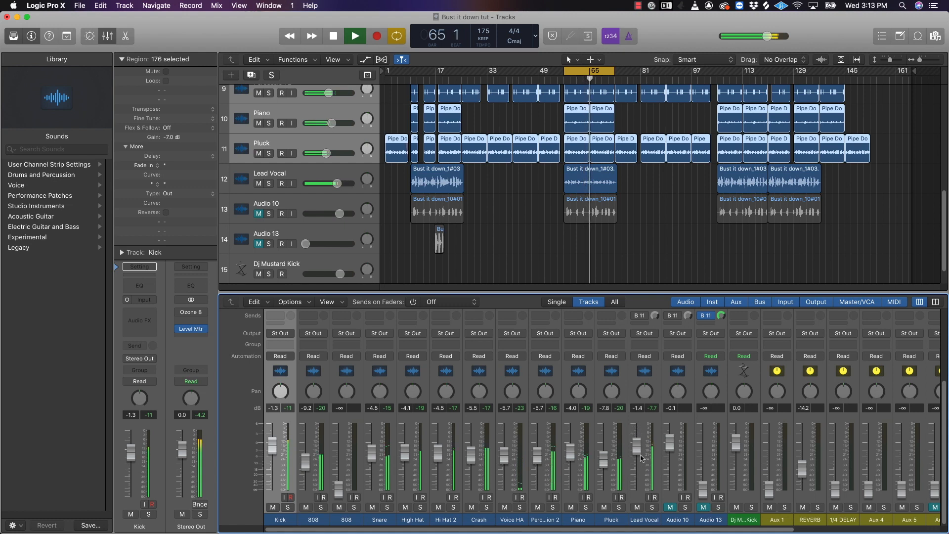
pyautogui.scroll(5, 643, 460)
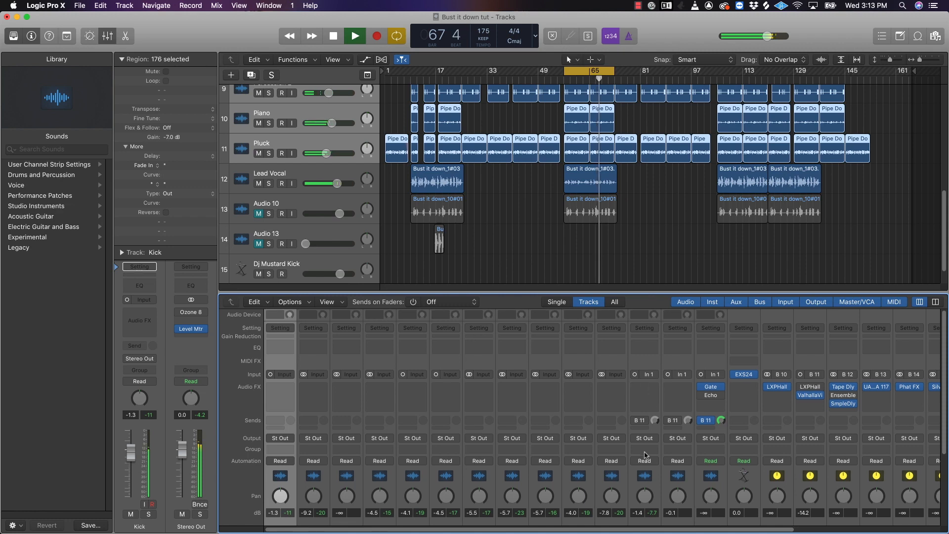
pyautogui.scroll(-5, 644, 455)
pyautogui.moveTo(643, 454); pyautogui.dragTo(643, 439)
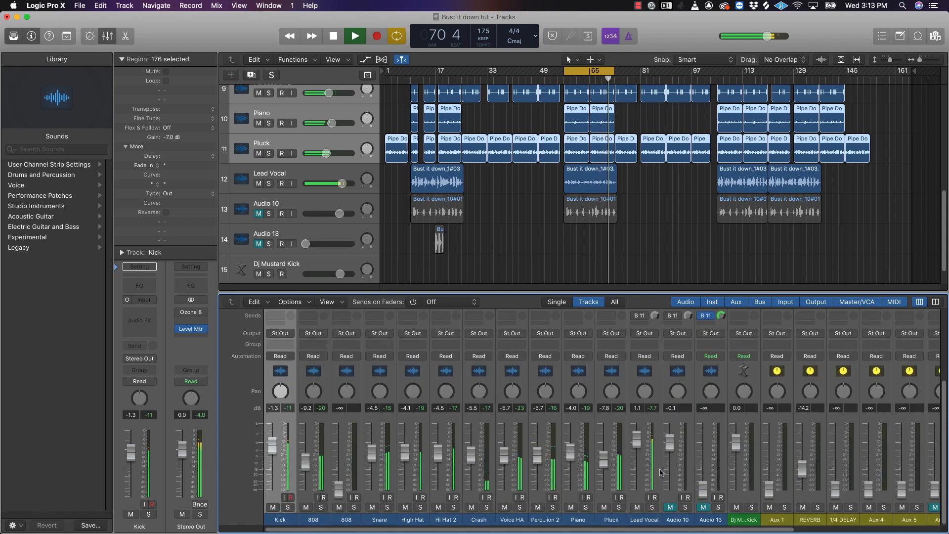
pyautogui.press('space')
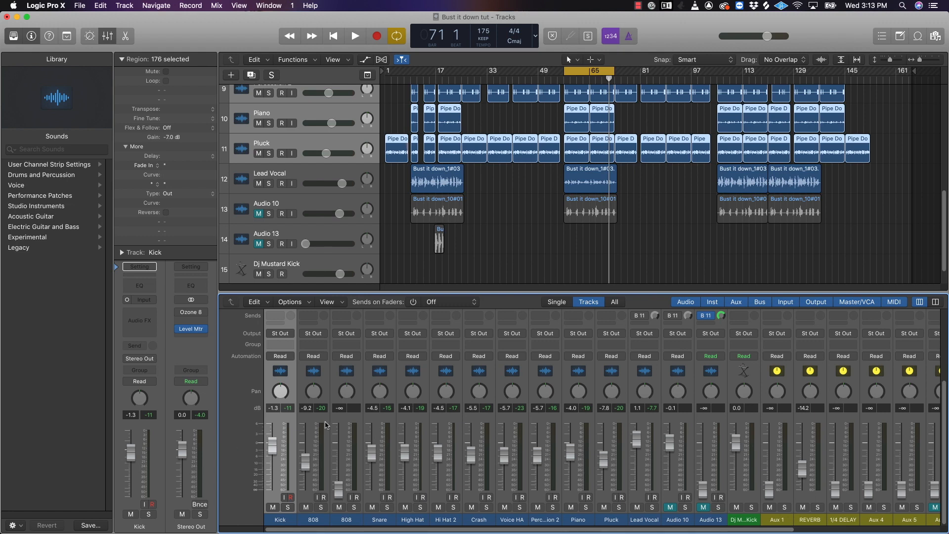
# Step: Unmute the Audio 10 and Audio 13 tracks
pyautogui.scroll(10, 602, 253)
pyautogui.scroll(-10, 602, 254)
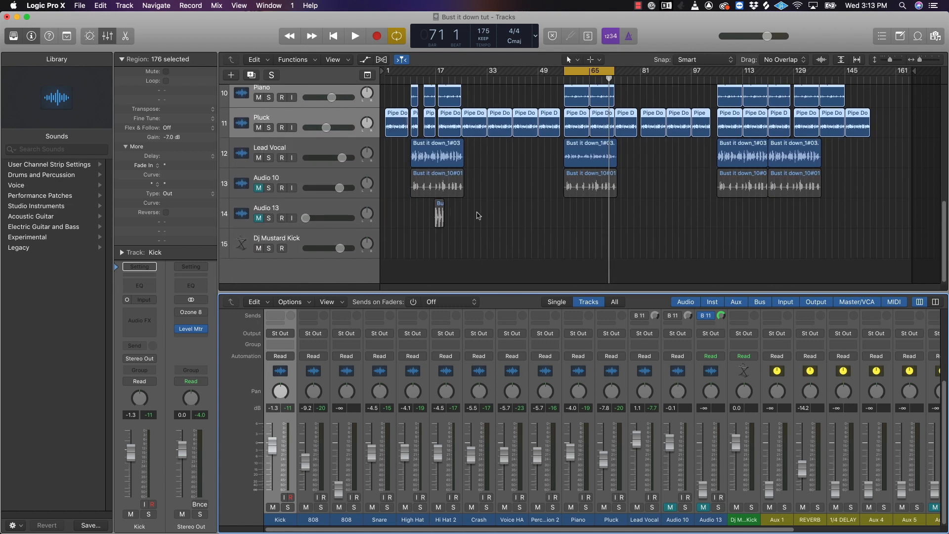
pyautogui.scroll(8, 296, 205)
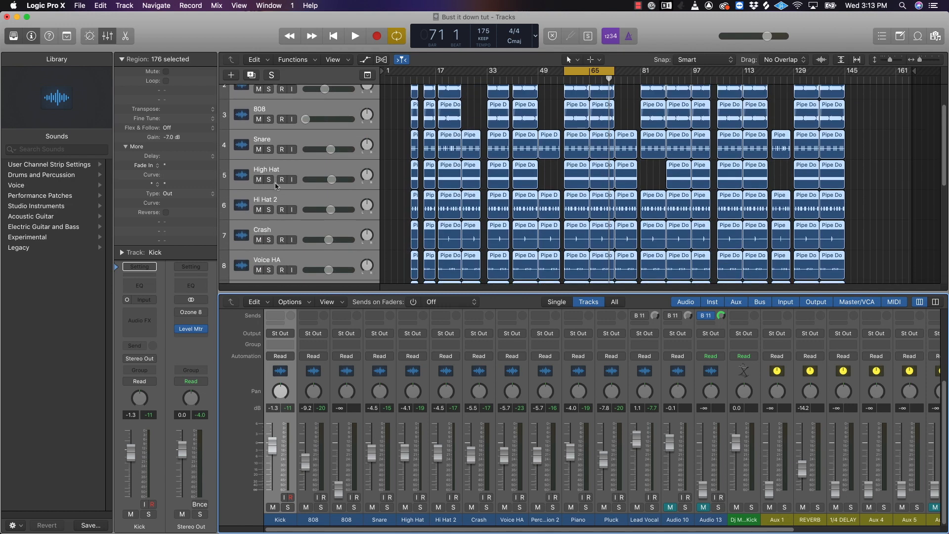
pyautogui.scroll(-8, 265, 197)
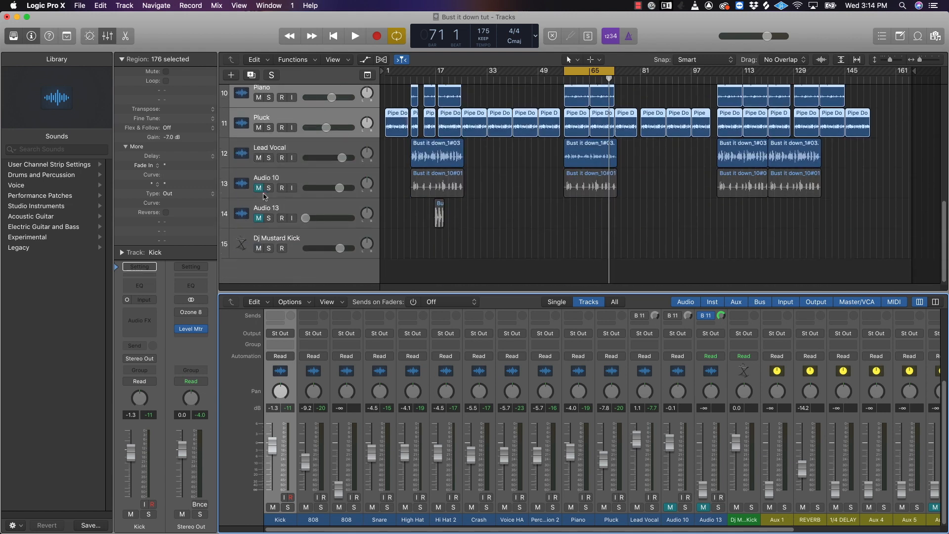
pyautogui.click(260, 189)
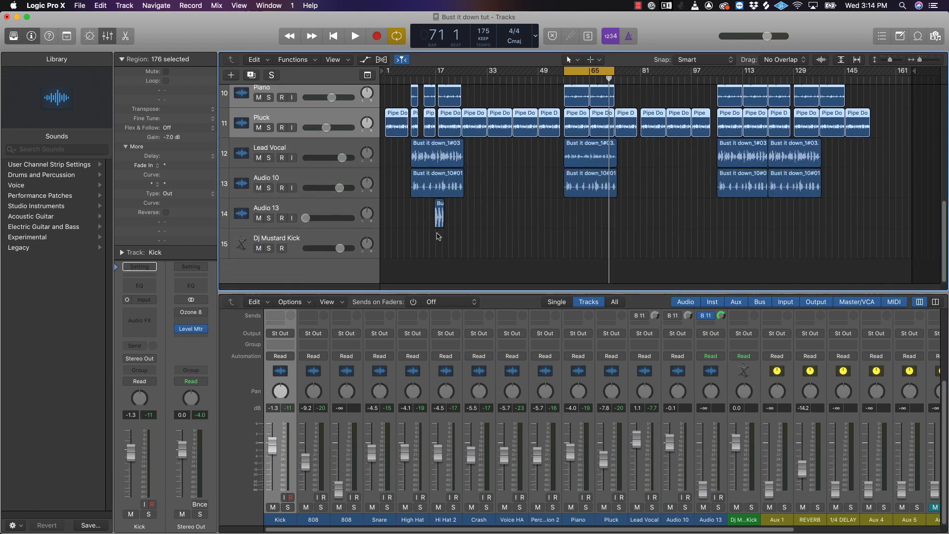
pyautogui.scroll(5, 662, 420)
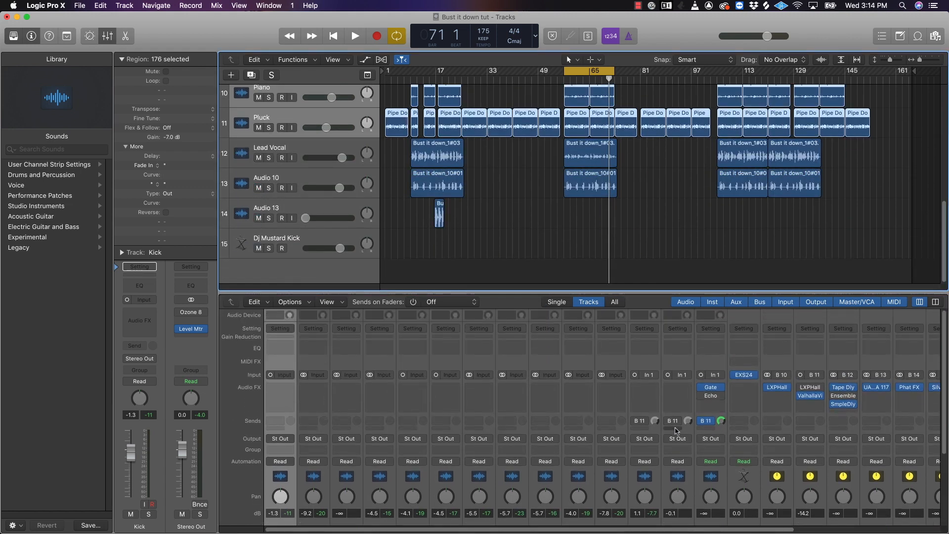
pyautogui.scroll(-5, 684, 435)
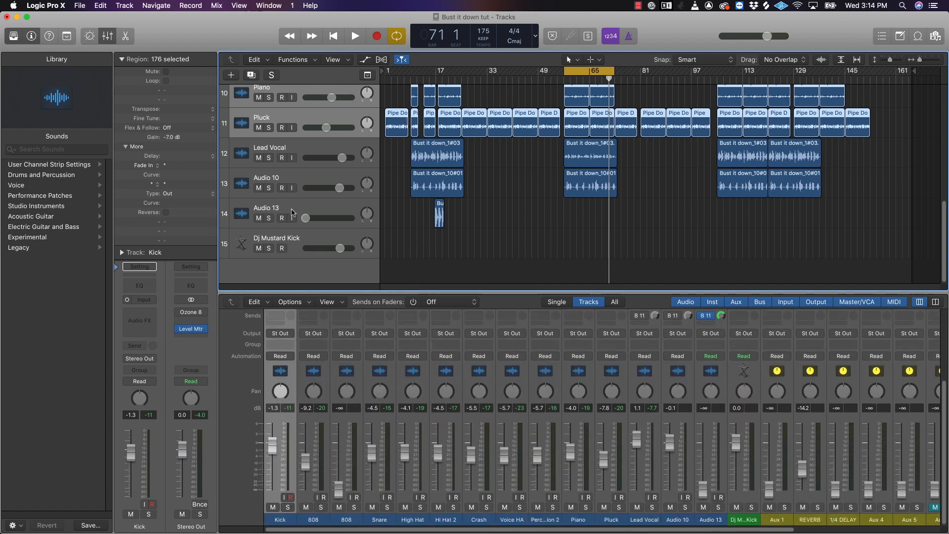
# Step: Create one new software instrument track with the EXS24 sampler and Output 1 + 2 below the Dj Mustard Kick track
pyautogui.click(327, 243)
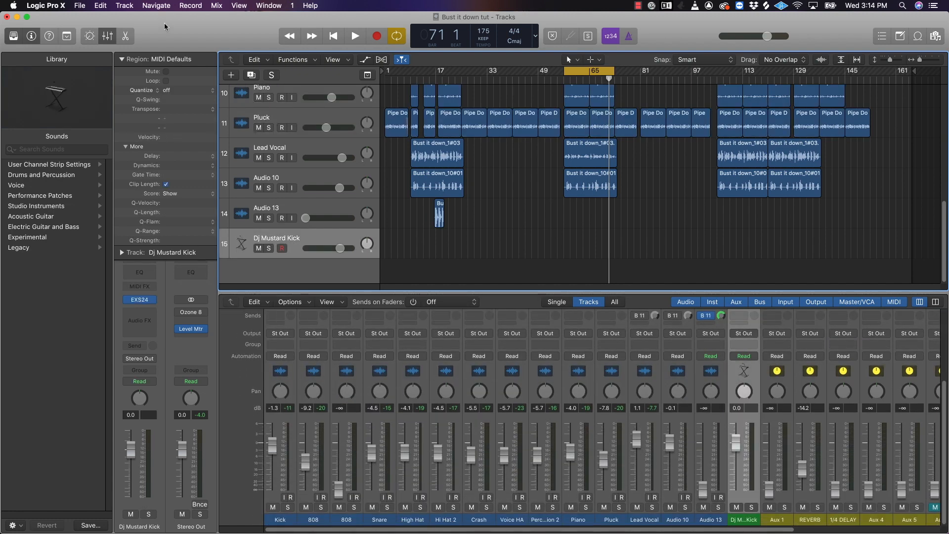
pyautogui.click(124, 6)
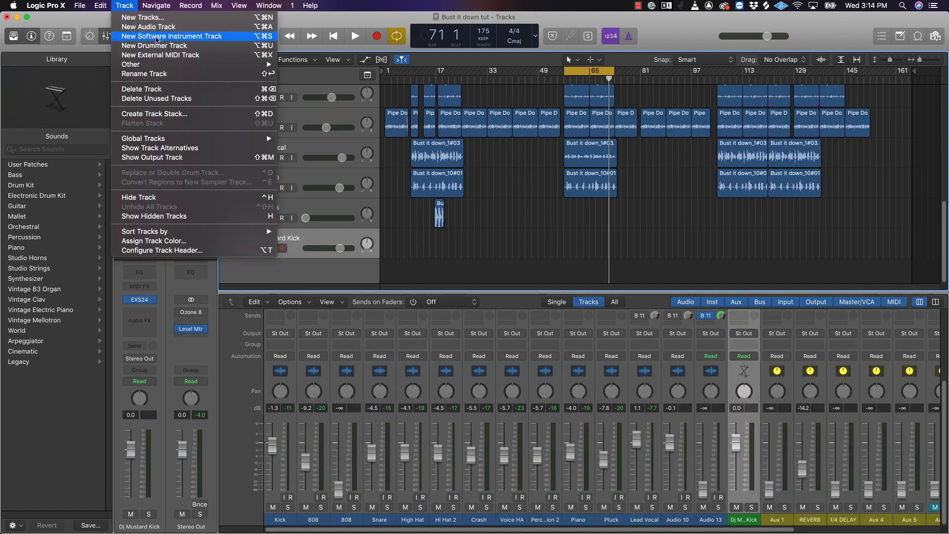
pyautogui.click(160, 22)
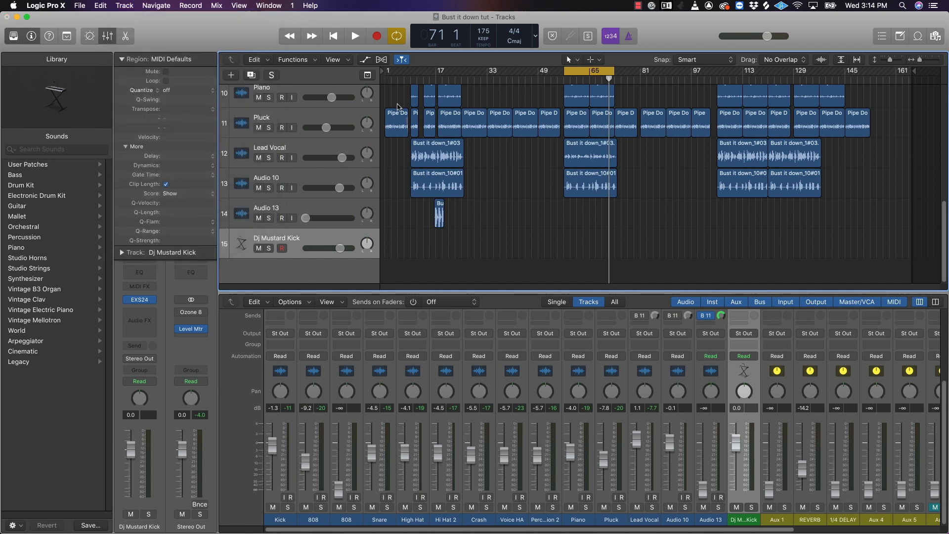
pyautogui.click(400, 50)
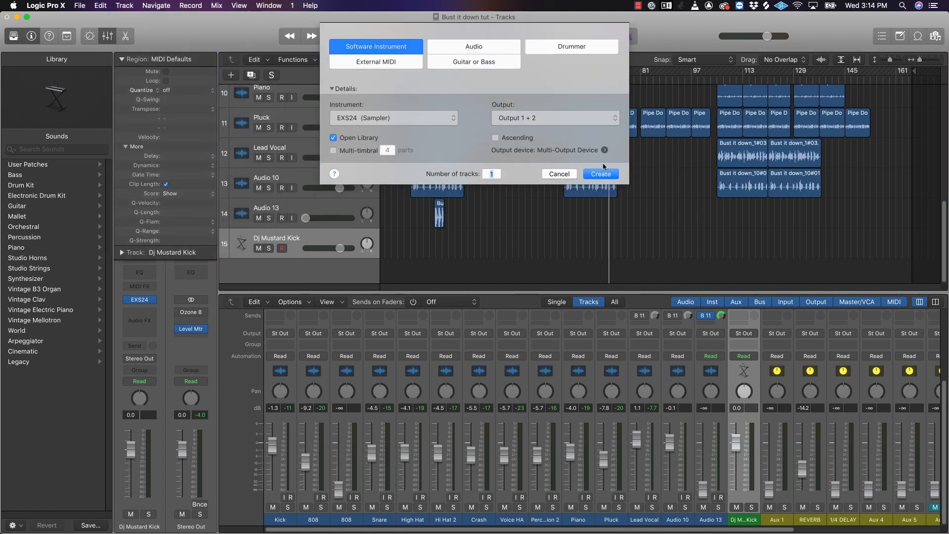
pyautogui.click(601, 174)
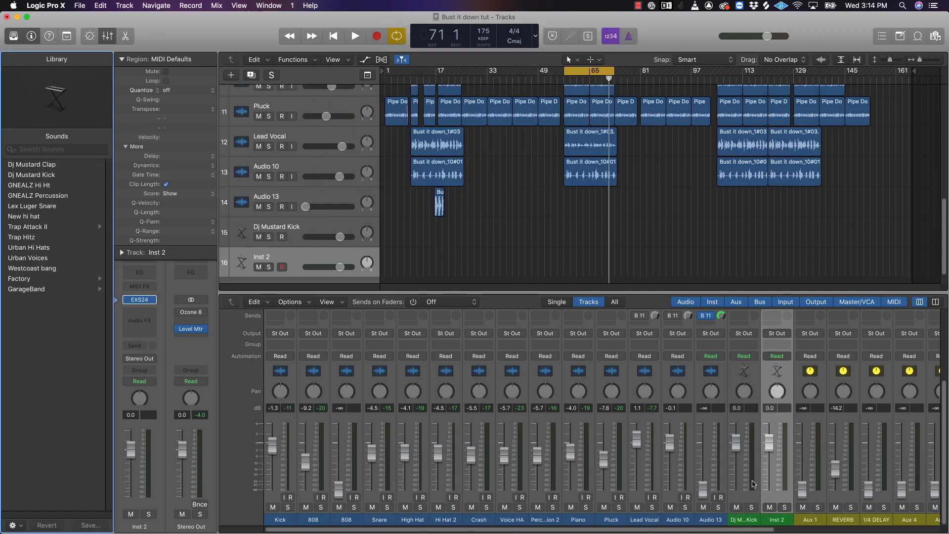
# Step: Replace the new track's EXS24 instrument with the stereo Alchemy synth and move its plug-in window toward the middle of the screen
pyautogui.scroll(5, 755, 483)
pyautogui.click(785, 377)
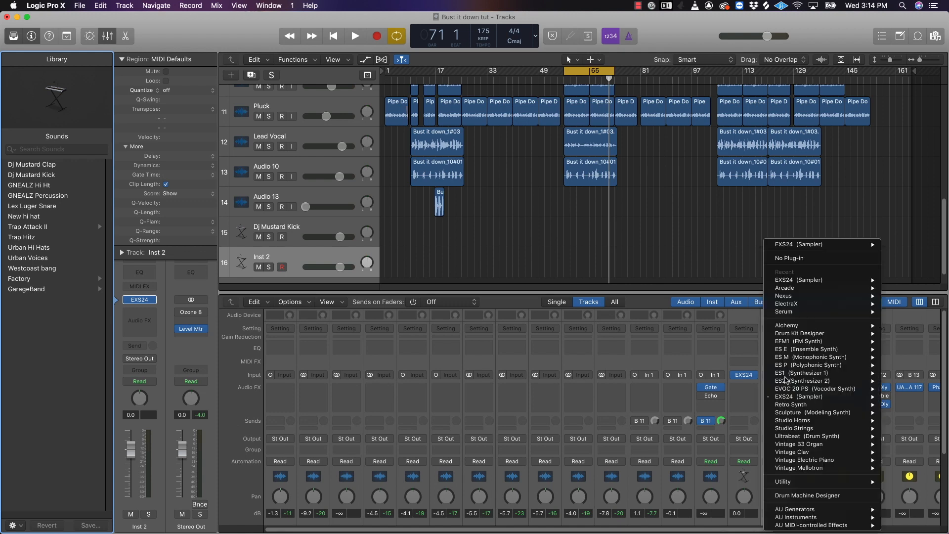
pyautogui.moveTo(785, 379)
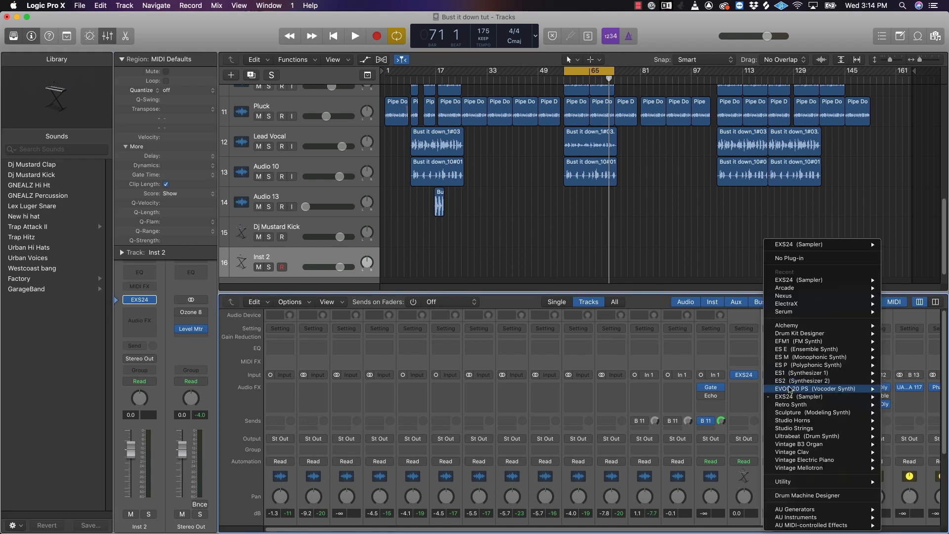
pyautogui.moveTo(805, 328)
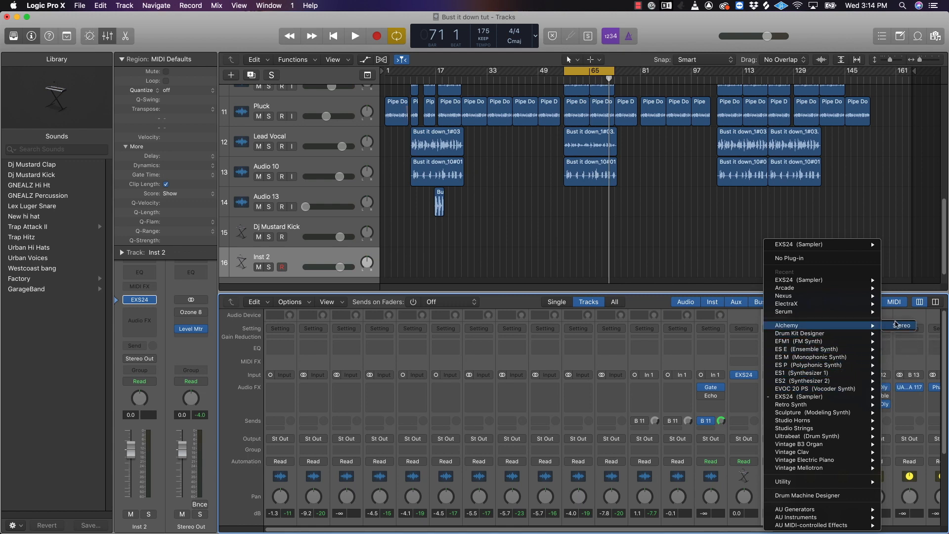
pyautogui.click(896, 324)
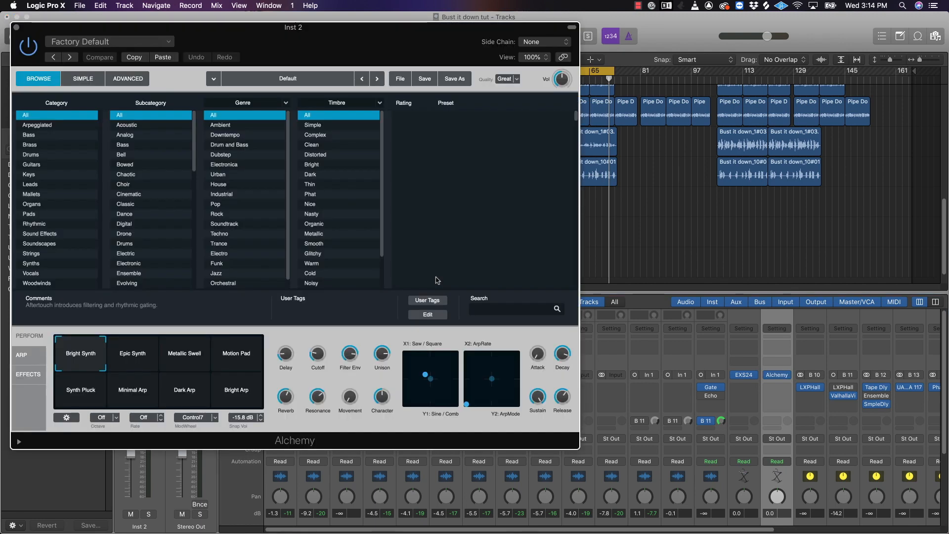
pyautogui.moveTo(297, 51); pyautogui.dragTo(490, 124)
# Step: Load the 70s Analog Synth Lead preset from Alchemy's Leads category
pyautogui.click(225, 257)
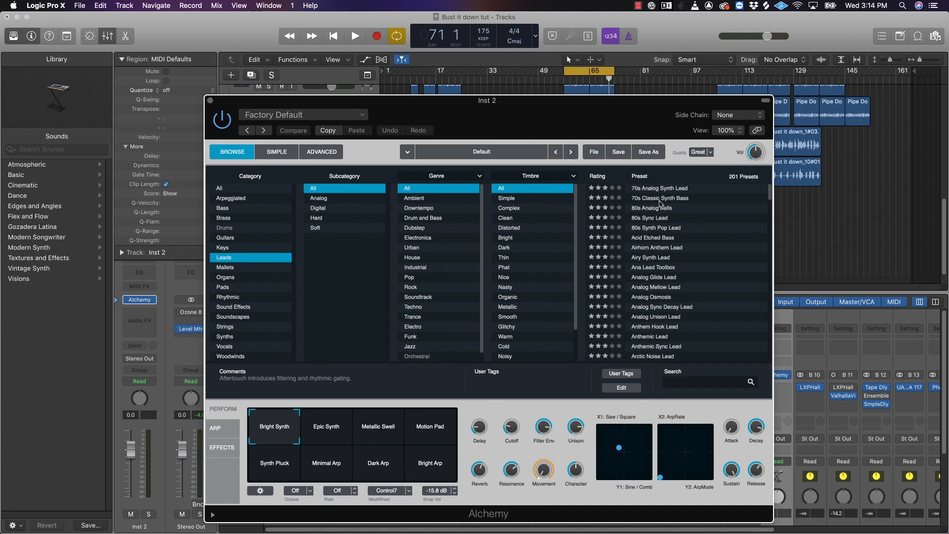
pyautogui.click(673, 188)
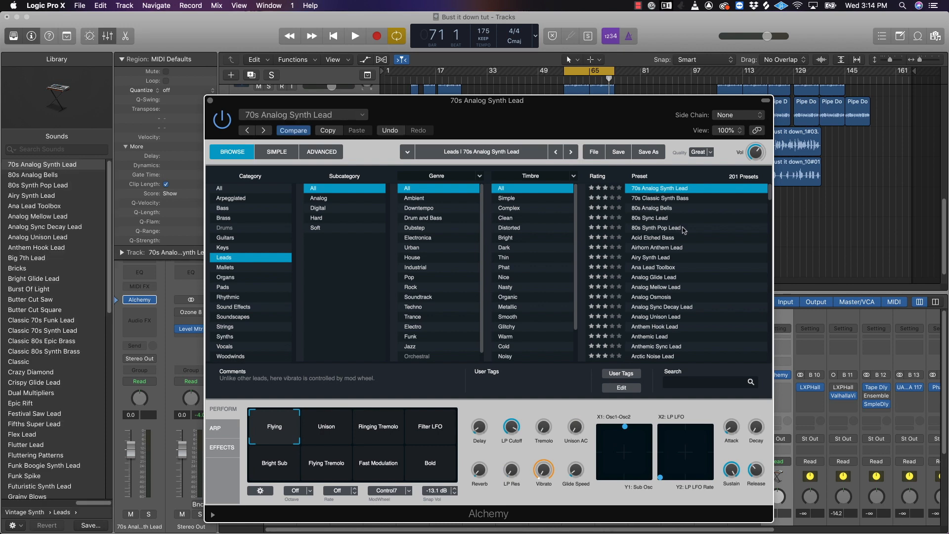
pyautogui.moveTo(627, 135); pyautogui.dragTo(637, 137)
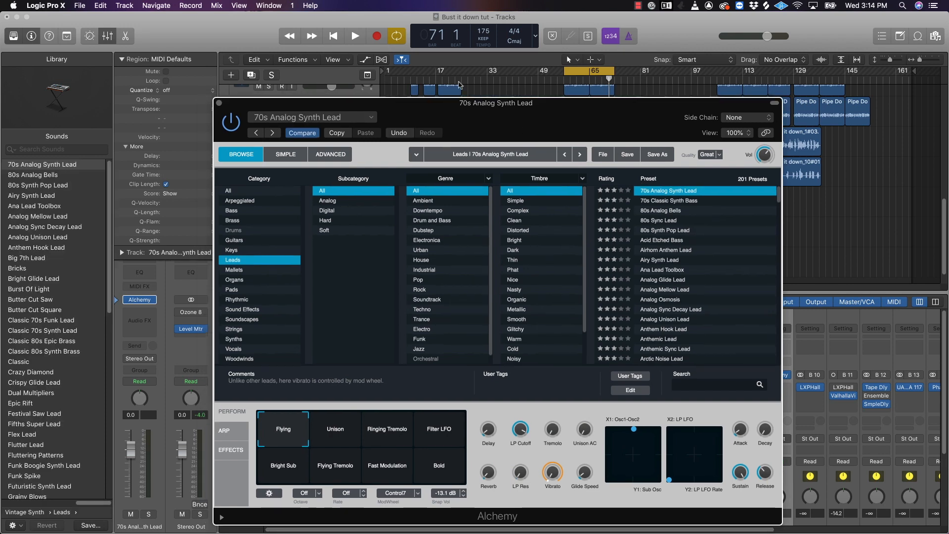
# Step: Show Musical Typing, play notes with the synth lead, and turn up Alchemy's output volume
pyautogui.click(270, 6)
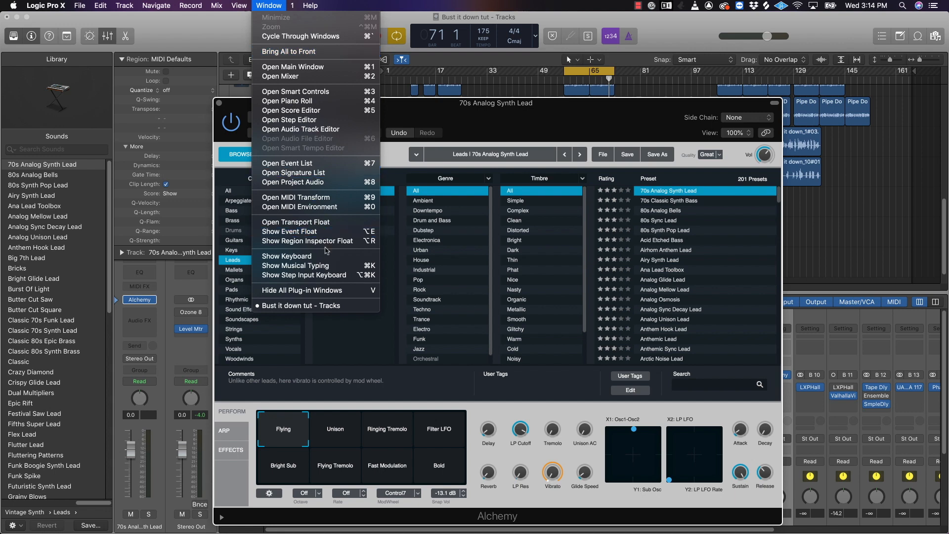
pyautogui.click(326, 267)
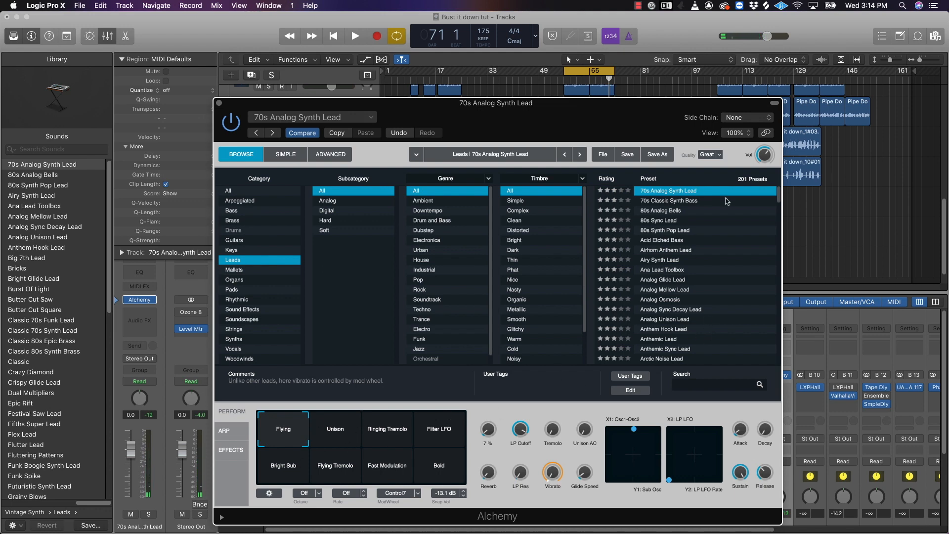
pyautogui.moveTo(766, 163)
pyautogui.moveTo(765, 158); pyautogui.dragTo(765, 151)
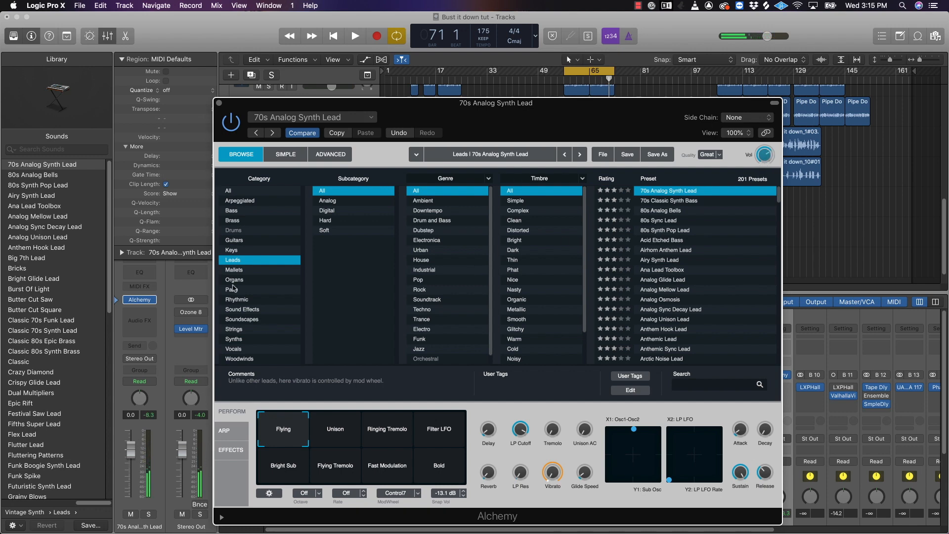
# Step: Try the 808 Bass preset from Alchemy's Bass category and switch to 808 Mutation Bass
pyautogui.click(241, 211)
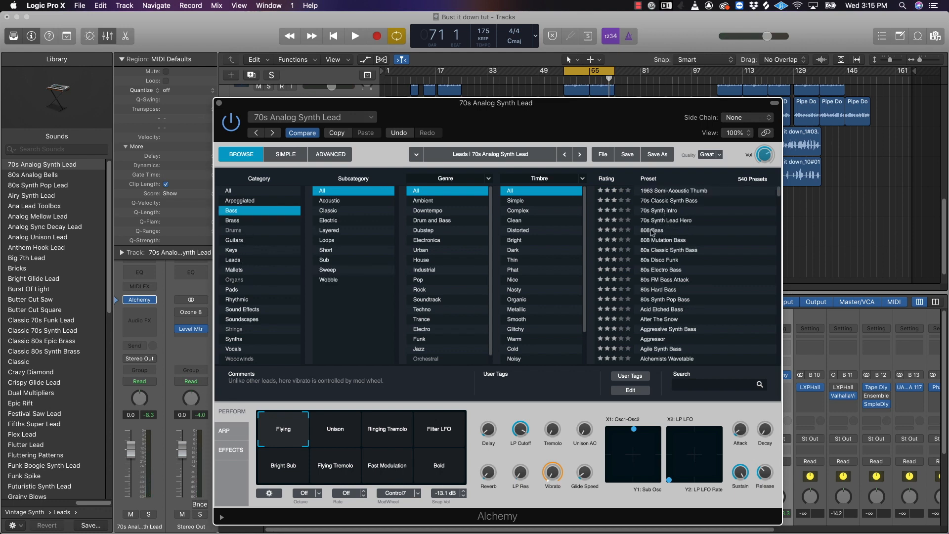
pyautogui.click(654, 230)
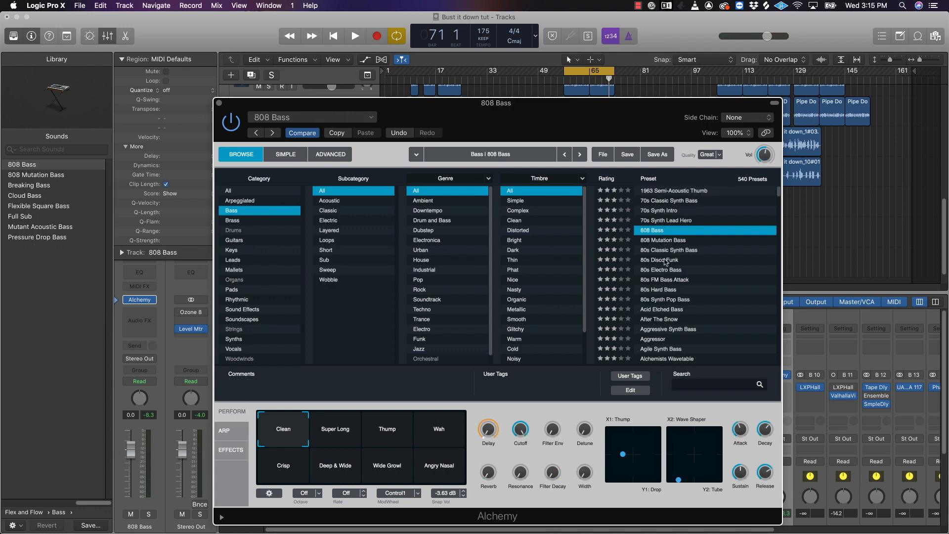
pyautogui.click(664, 240)
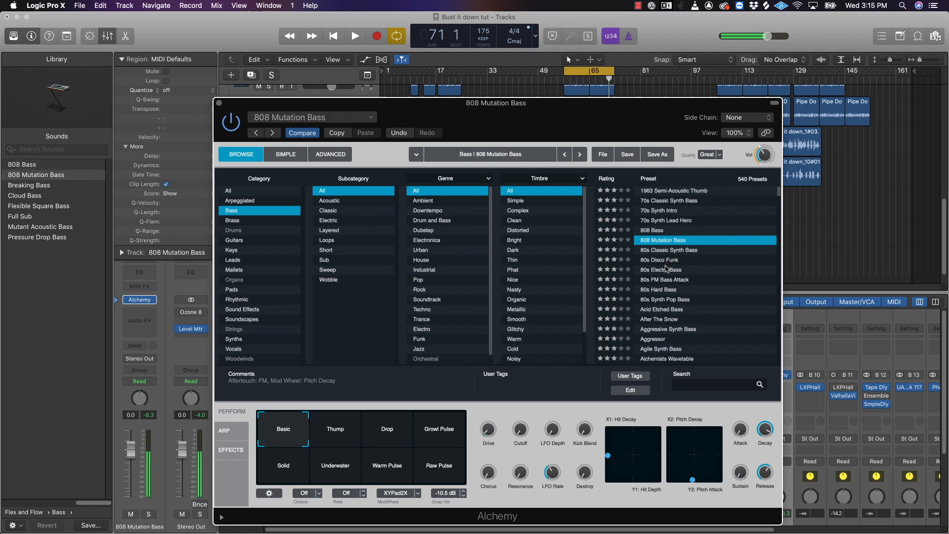
# Step: Load Alchemy's 80s Electro Bass preset, move its plug-in window aside, and adjust the synth's output volume
pyautogui.click(666, 269)
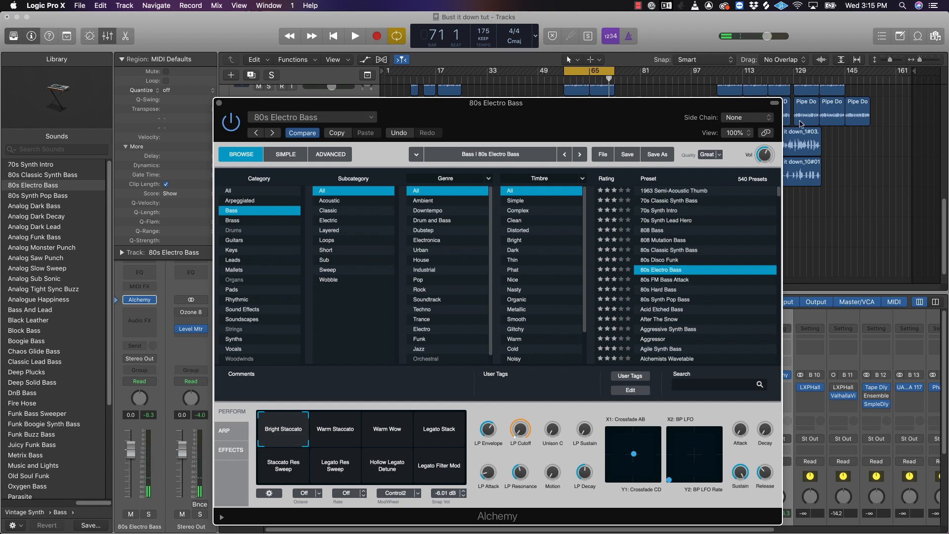
pyautogui.moveTo(760, 166)
pyautogui.moveTo(680, 127); pyautogui.dragTo(562, 116)
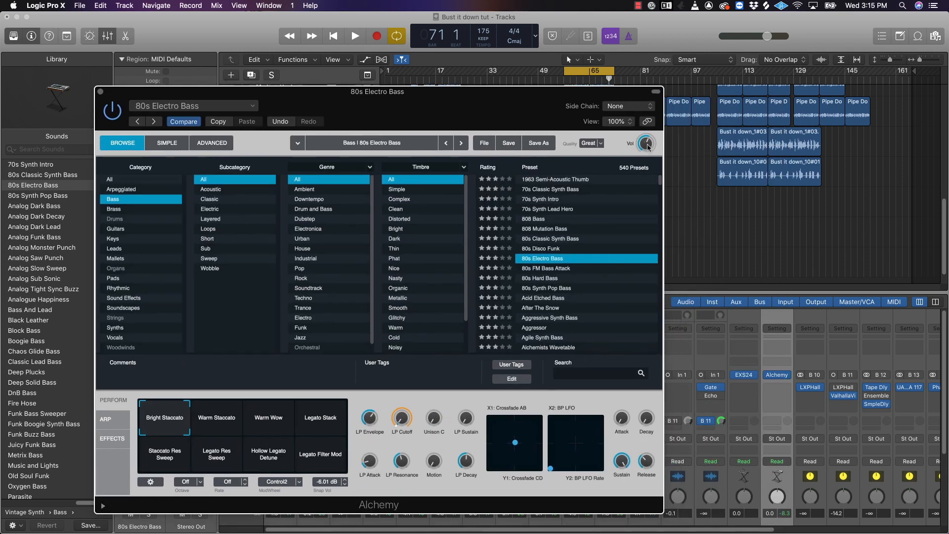
pyautogui.moveTo(648, 141); pyautogui.dragTo(648, 139)
pyautogui.moveTo(654, 135); pyautogui.dragTo(645, 159)
# Step: Reposition the Alchemy window to examine the mixer's channel faders, and close the plug-in window
pyautogui.moveTo(534, 117); pyautogui.dragTo(721, 93)
pyautogui.scroll(-5, 316, 493)
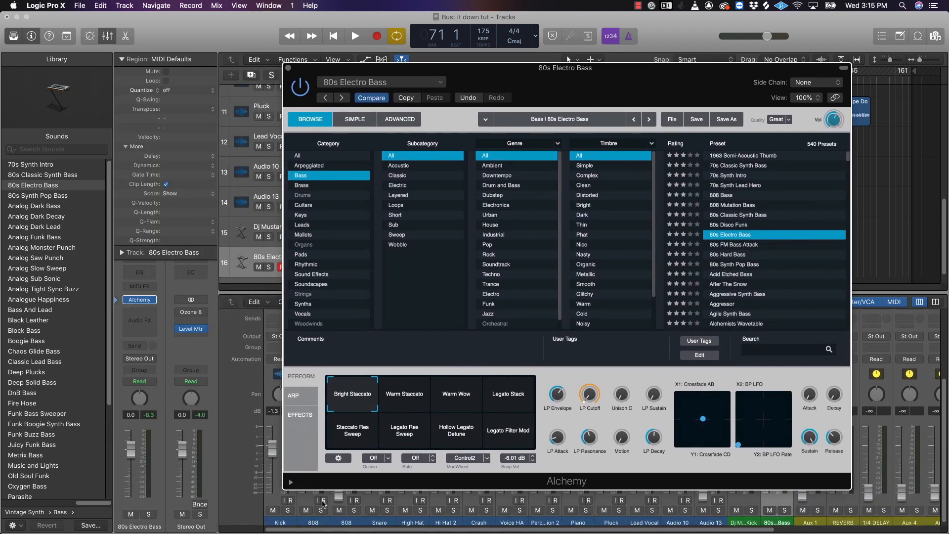
pyautogui.moveTo(533, 92); pyautogui.dragTo(615, 74)
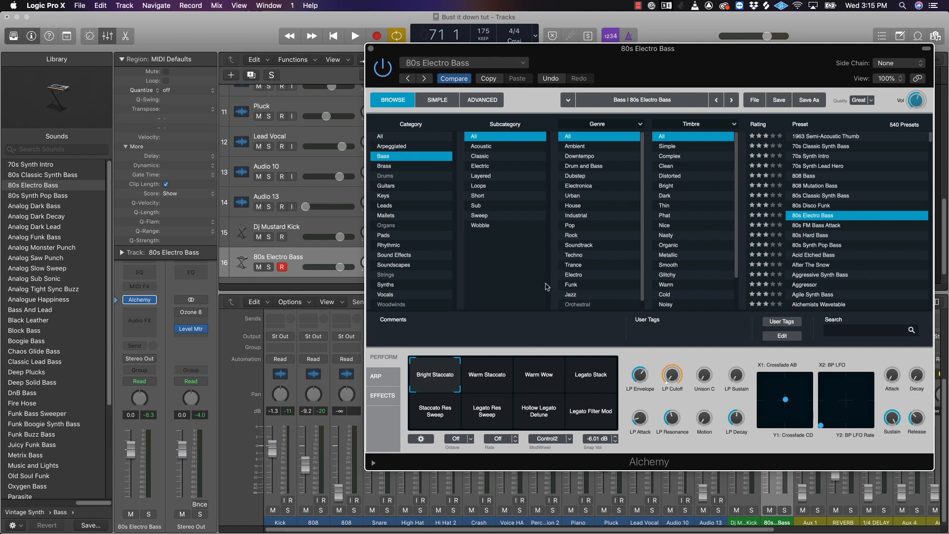
pyautogui.moveTo(791, 69); pyautogui.dragTo(646, 85)
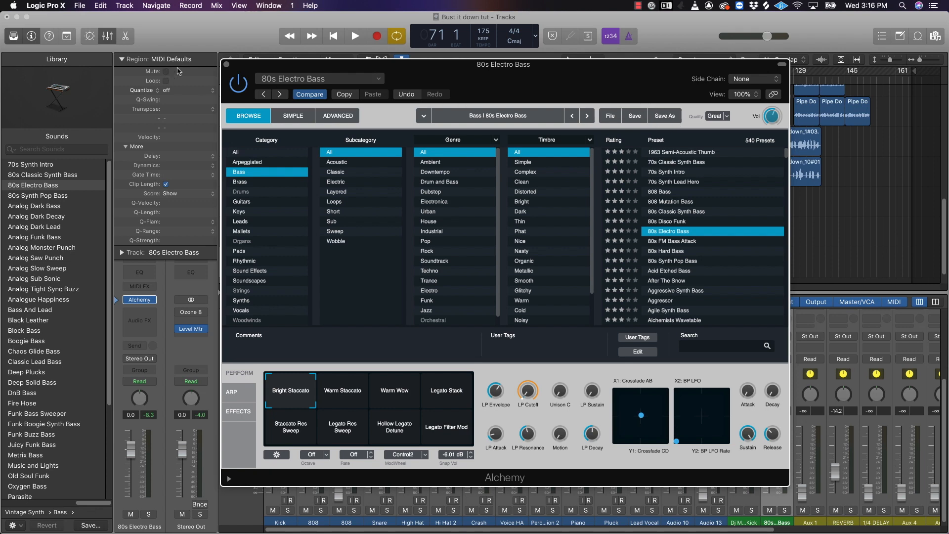
pyautogui.click(227, 65)
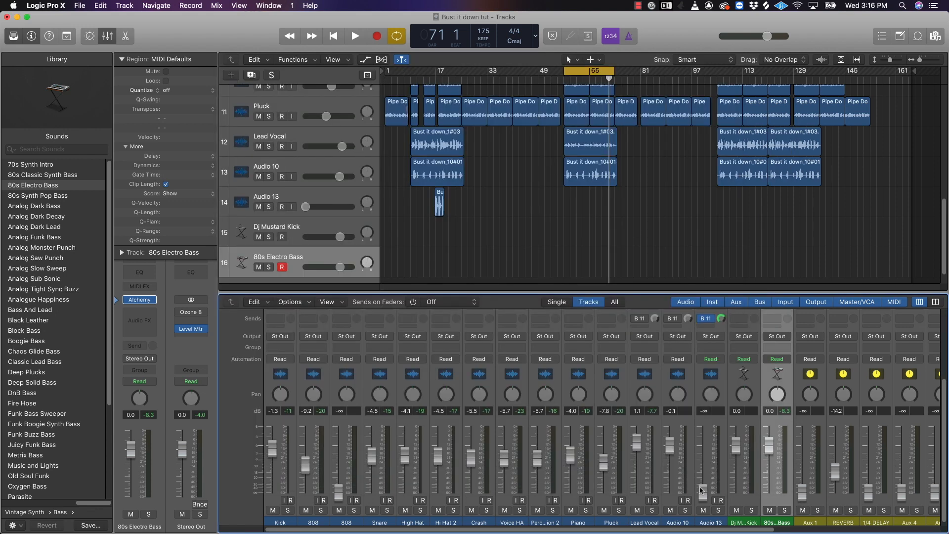